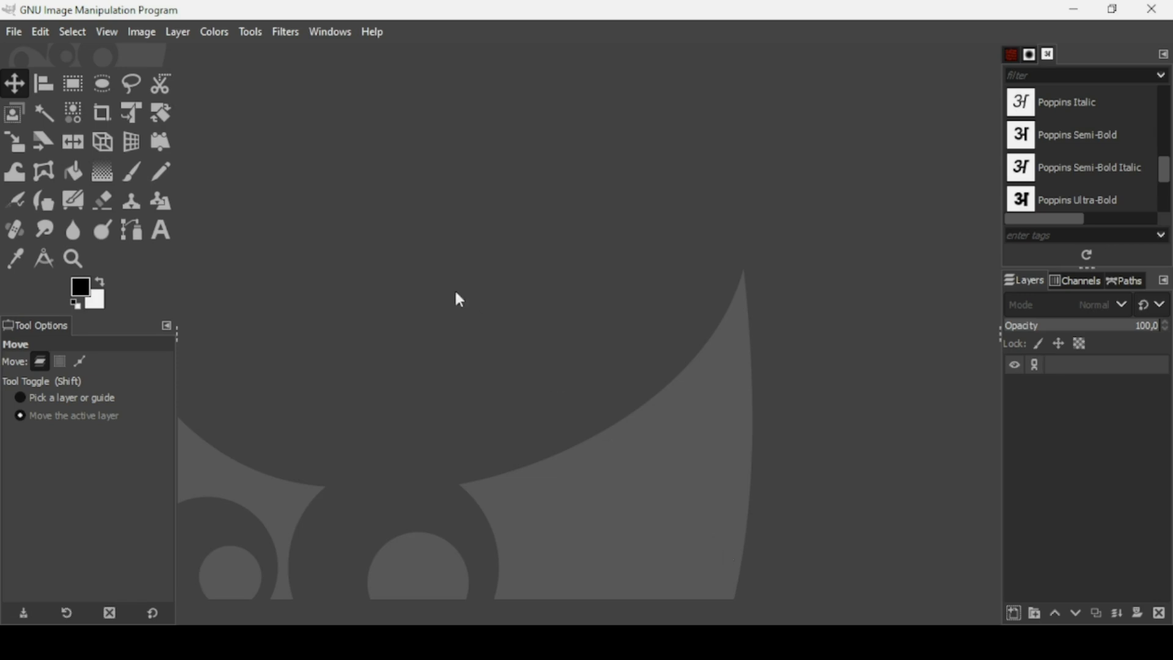
# - Create a new blank 1920×1080 image via File > New
pyautogui.click(19, 37)
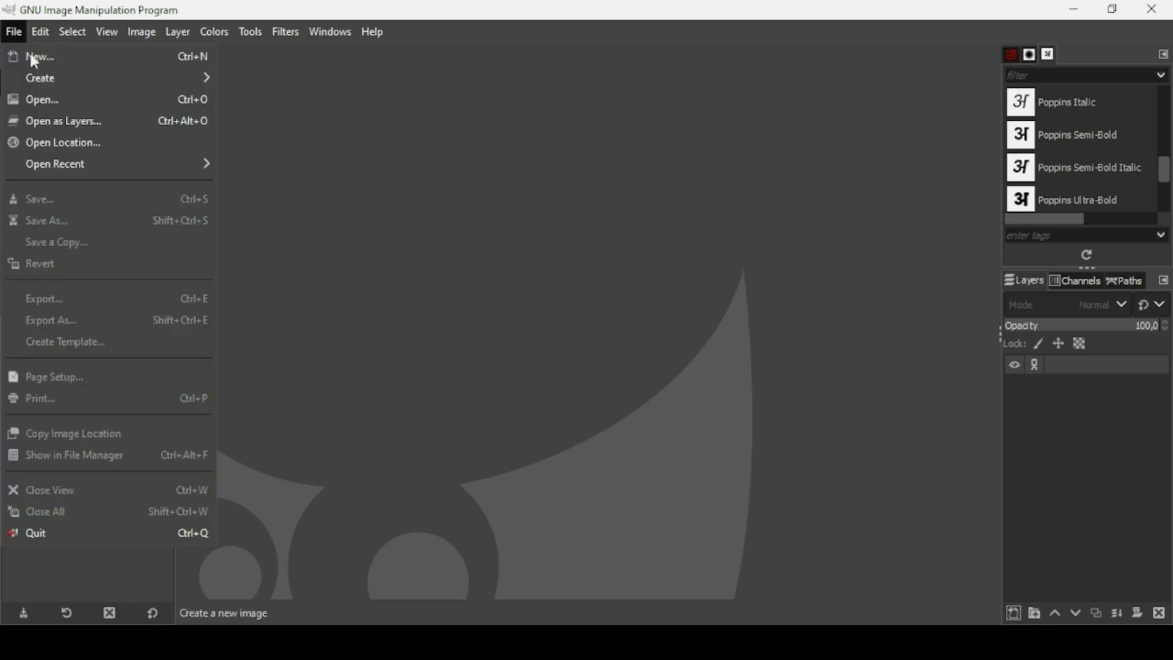
pyautogui.click(31, 56)
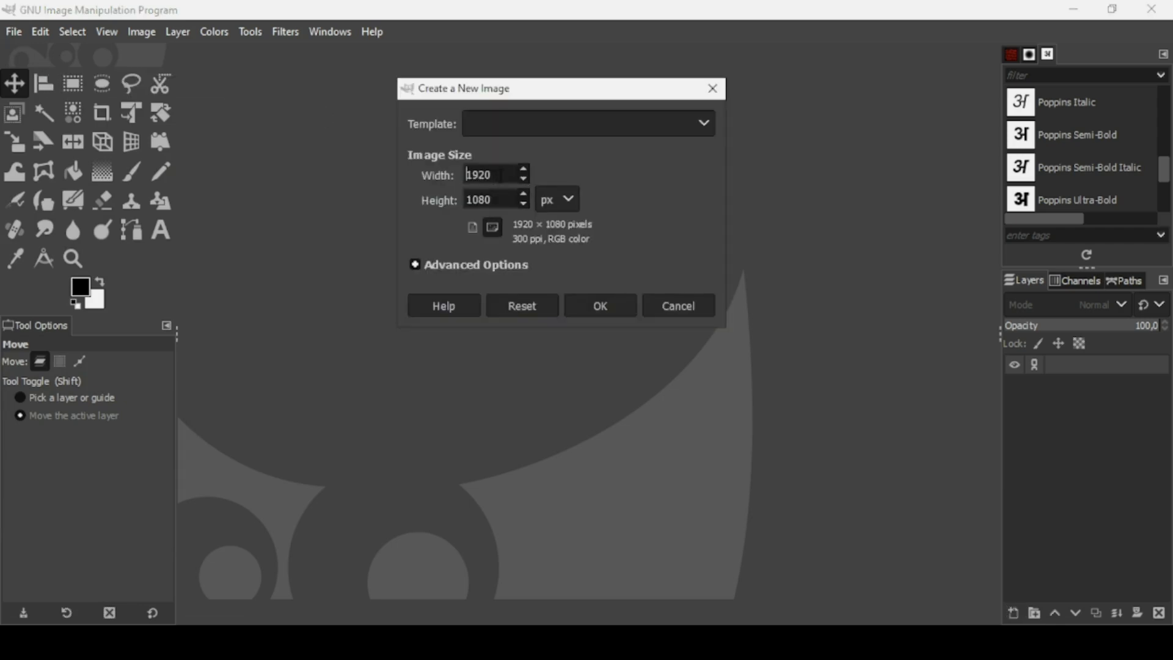
pyautogui.click(600, 306)
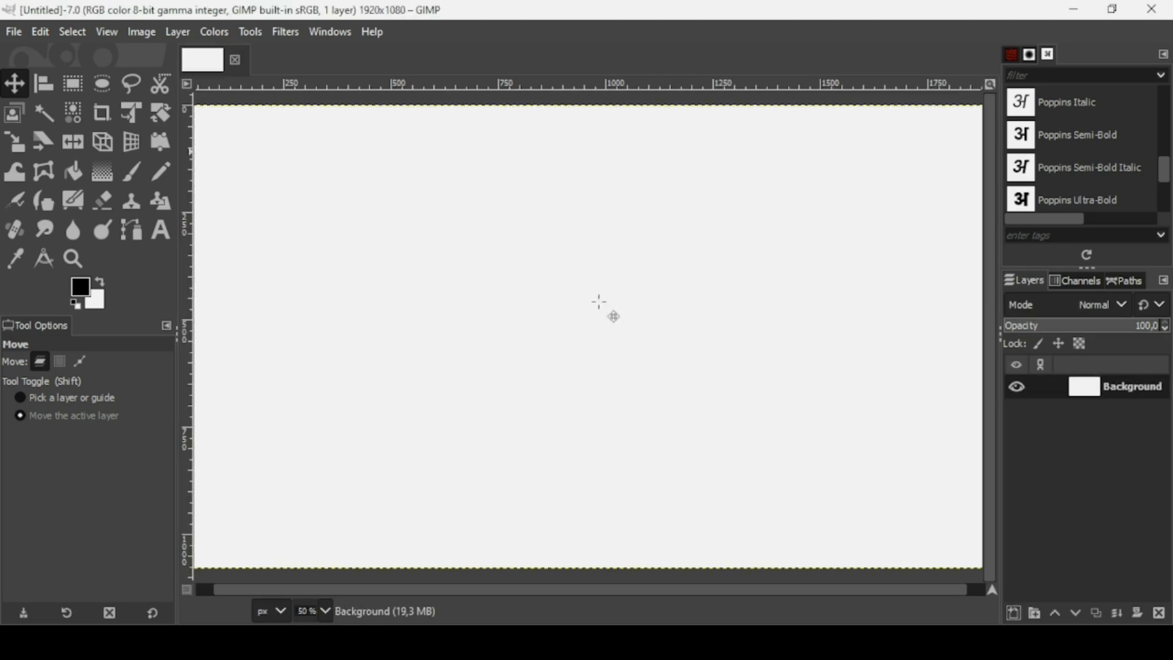
# - Fill the background with black and add a transparent layer above it
pyautogui.press('-')
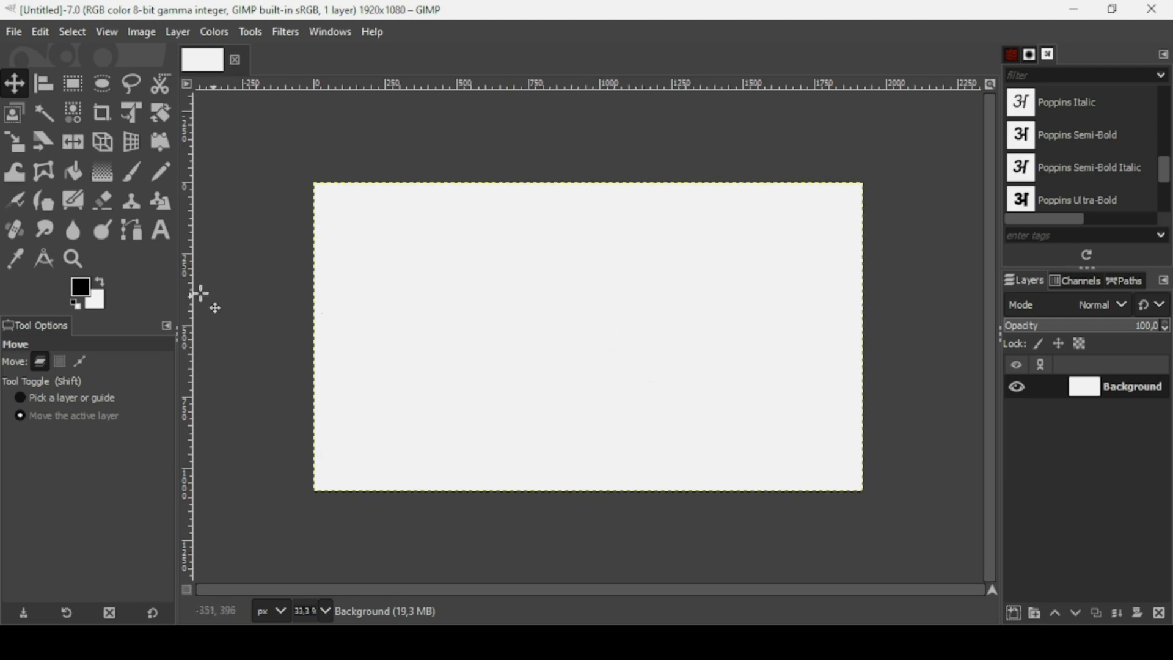
pyautogui.moveTo(87, 294); pyautogui.dragTo(645, 268)
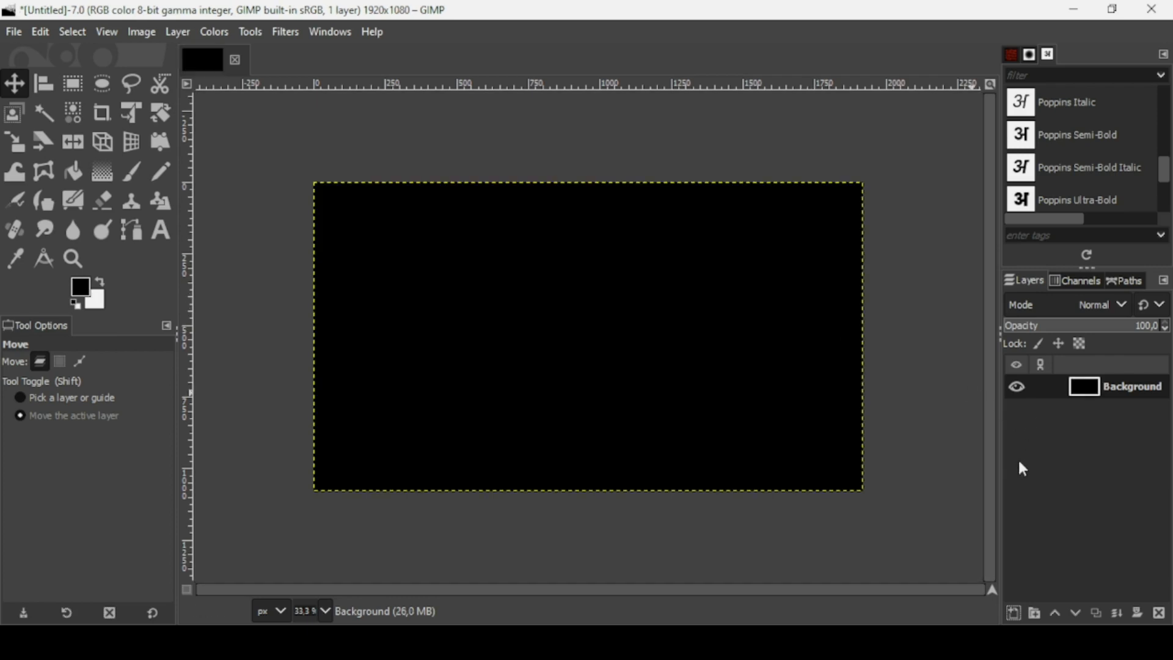
pyautogui.click(1014, 613)
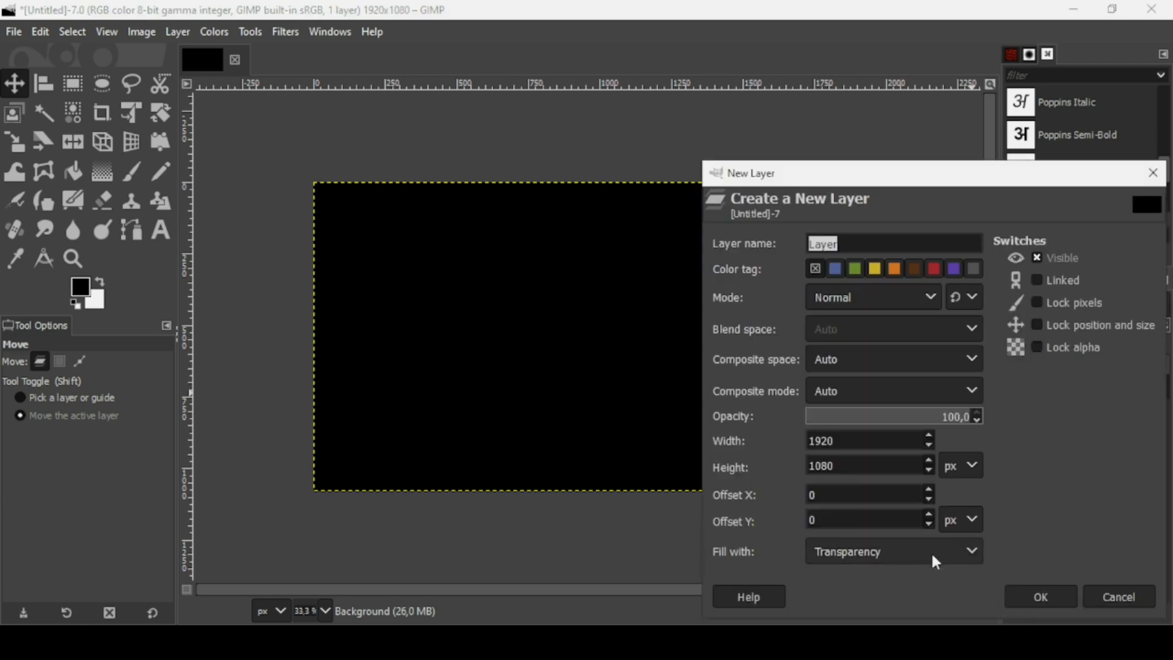
pyautogui.click(1035, 597)
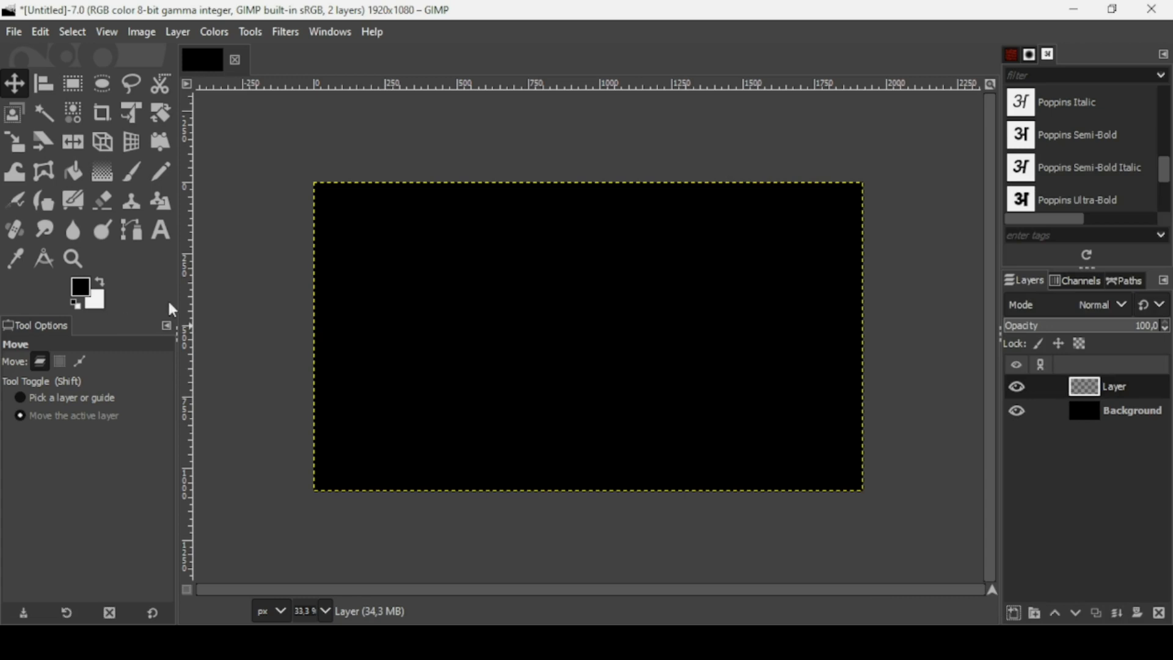
# - Find and run the Blinds filter with Transparent unchecked, giving horizontal white stripes
pyautogui.click(373, 31)
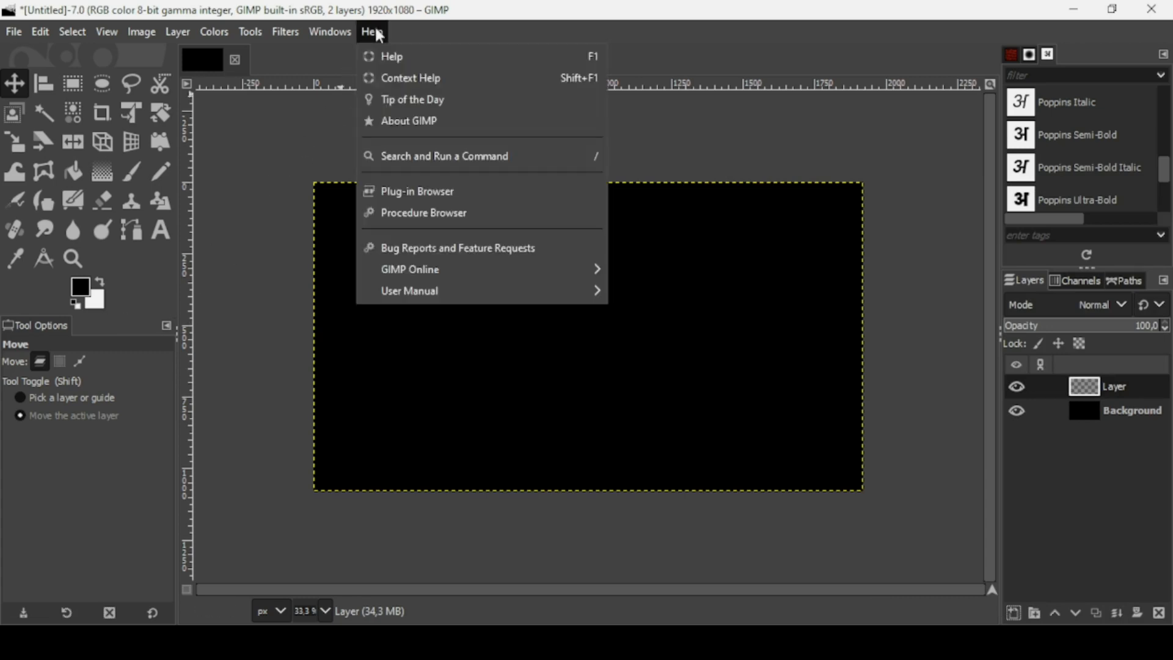
pyautogui.click(443, 155)
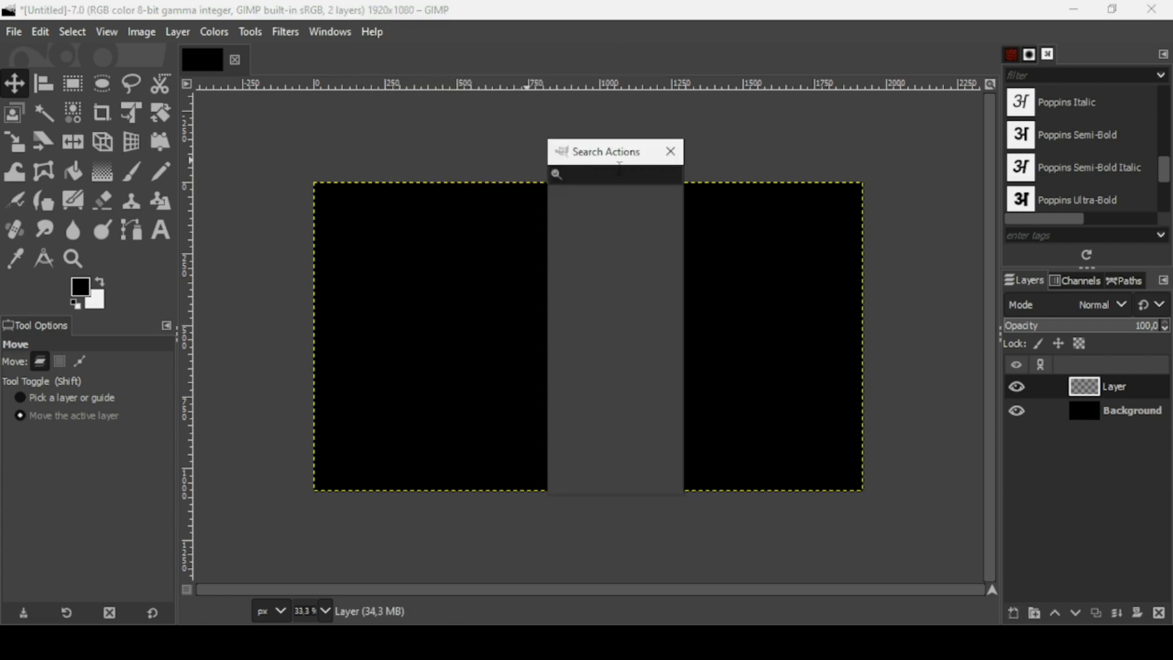
pyautogui.write('B')
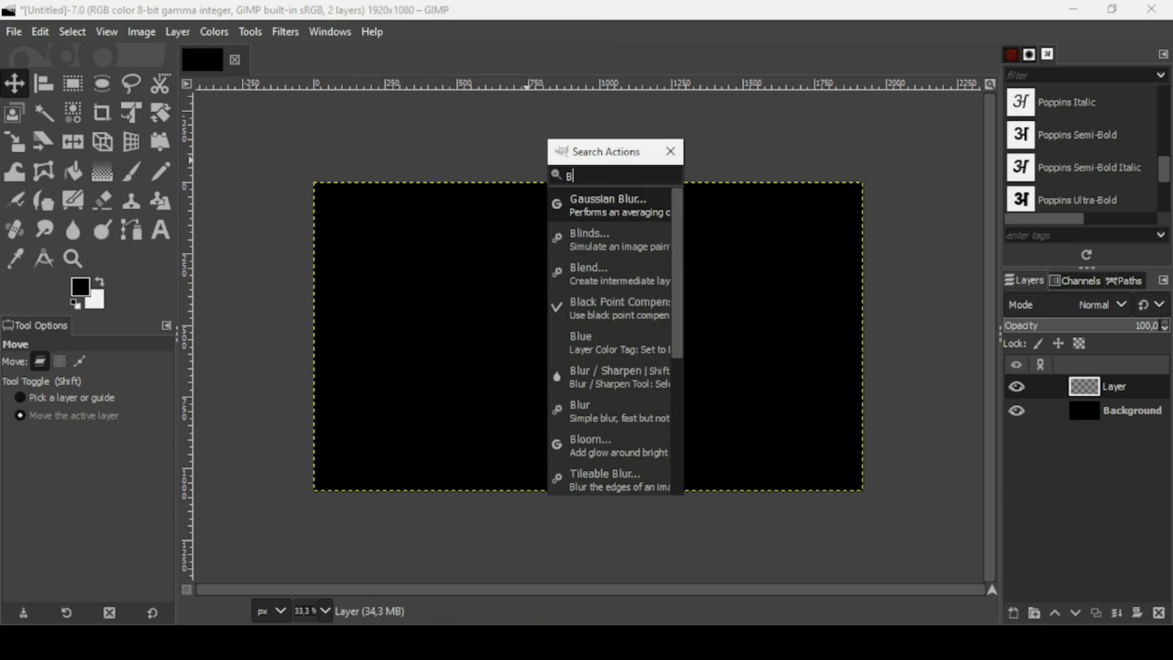
pyautogui.write('LINDS')
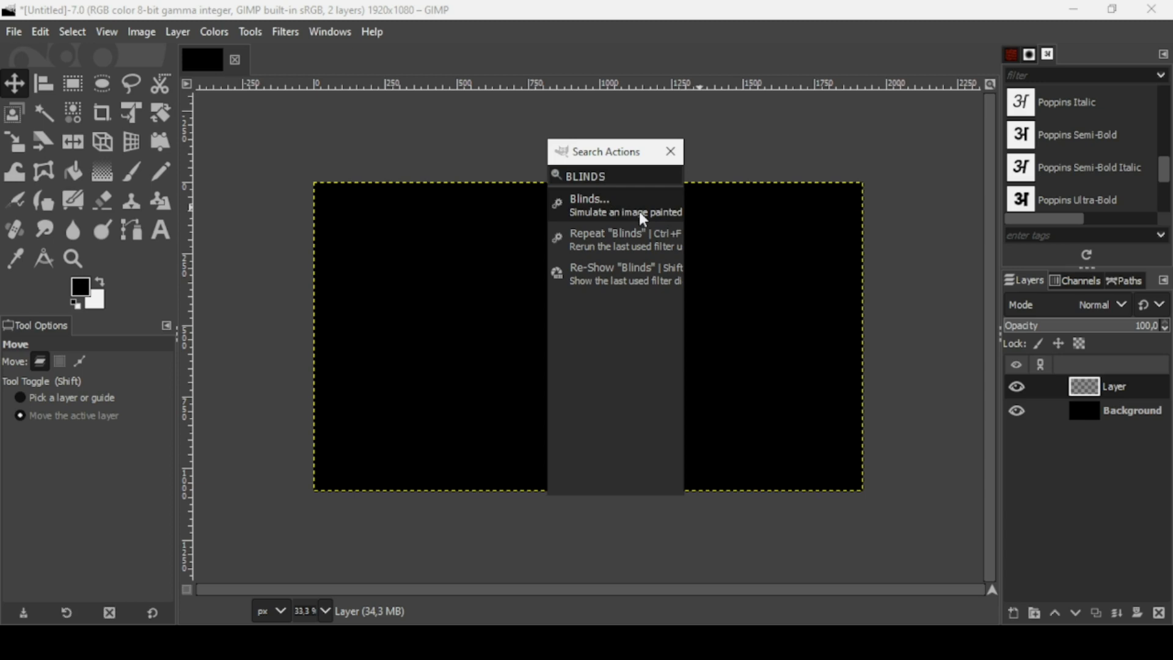
pyautogui.click(640, 212)
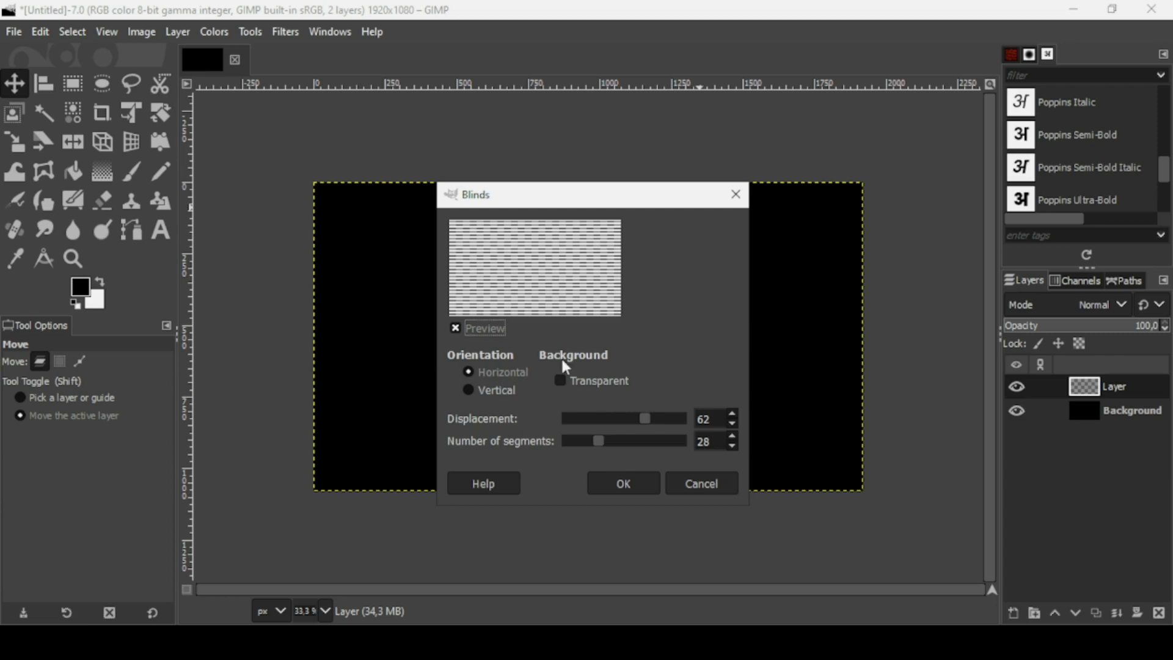
pyautogui.click(603, 389)
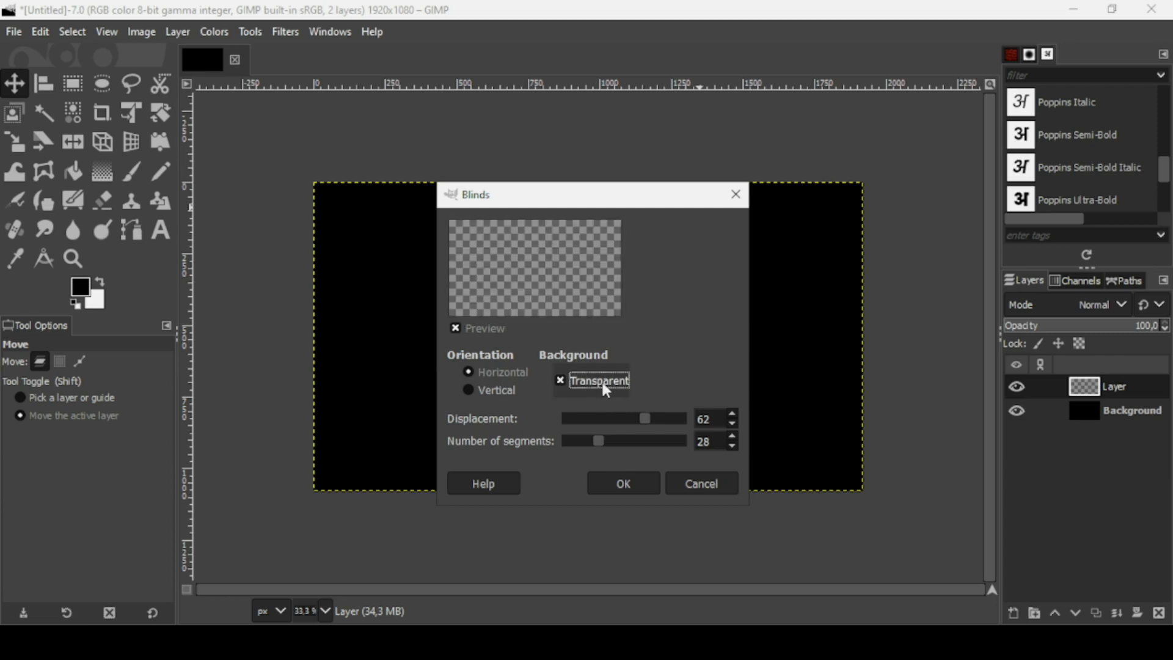
pyautogui.click(604, 388)
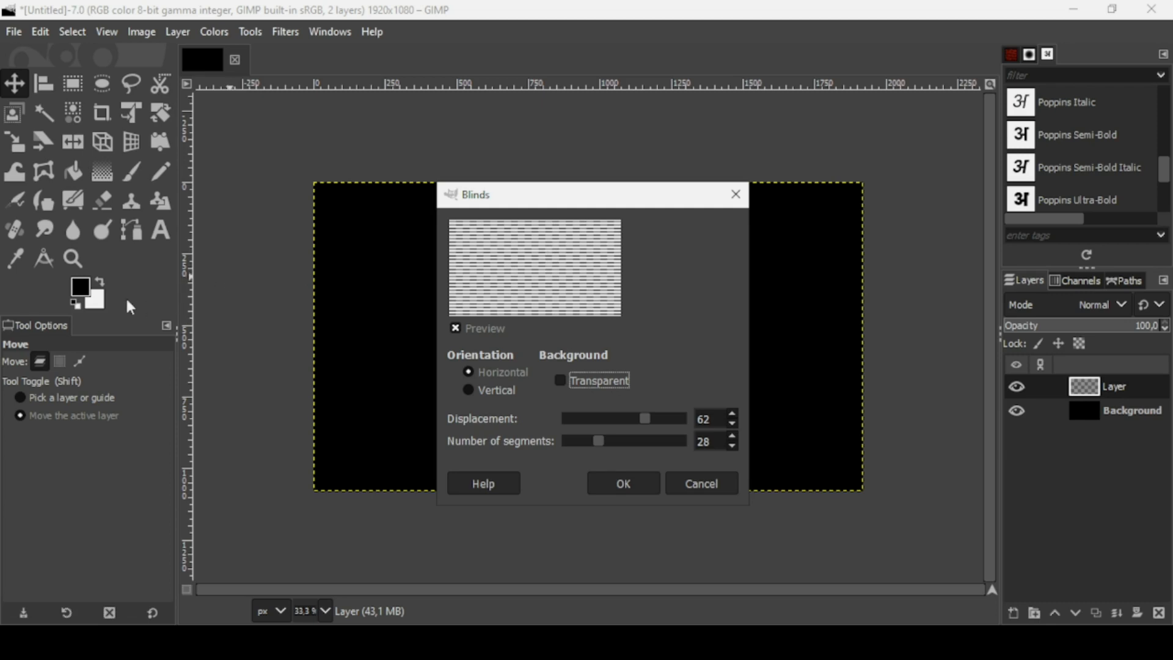
pyautogui.click(630, 491)
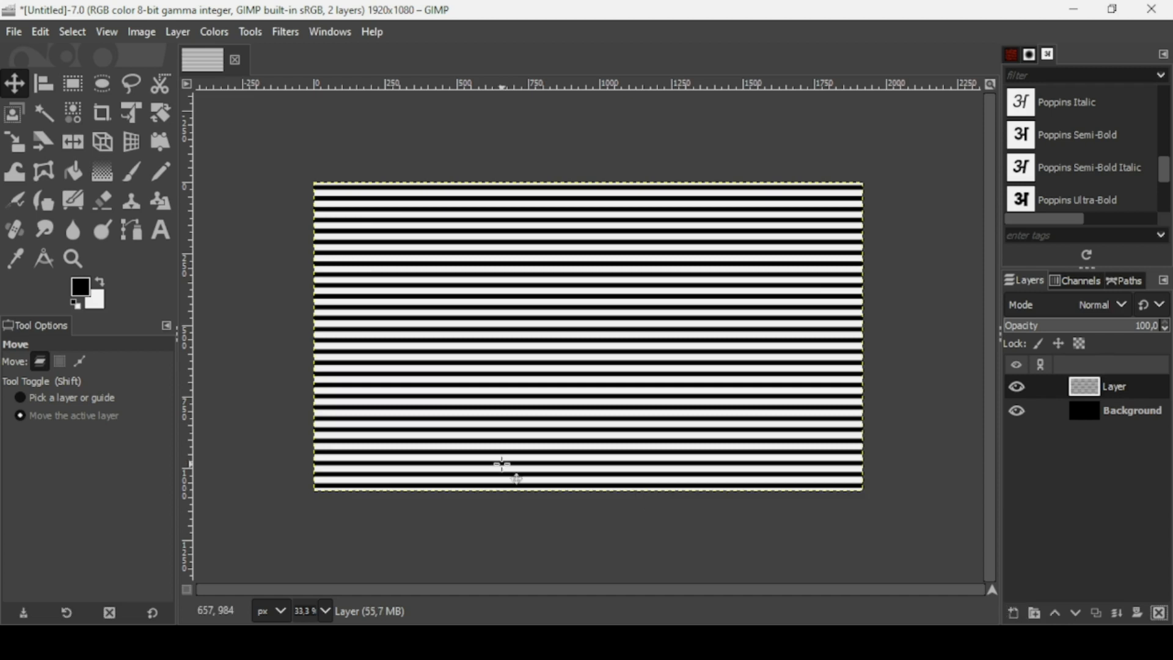
# - Warp the stripes into flowing waves with Warp Transform drags across the canvas
pyautogui.click(17, 172)
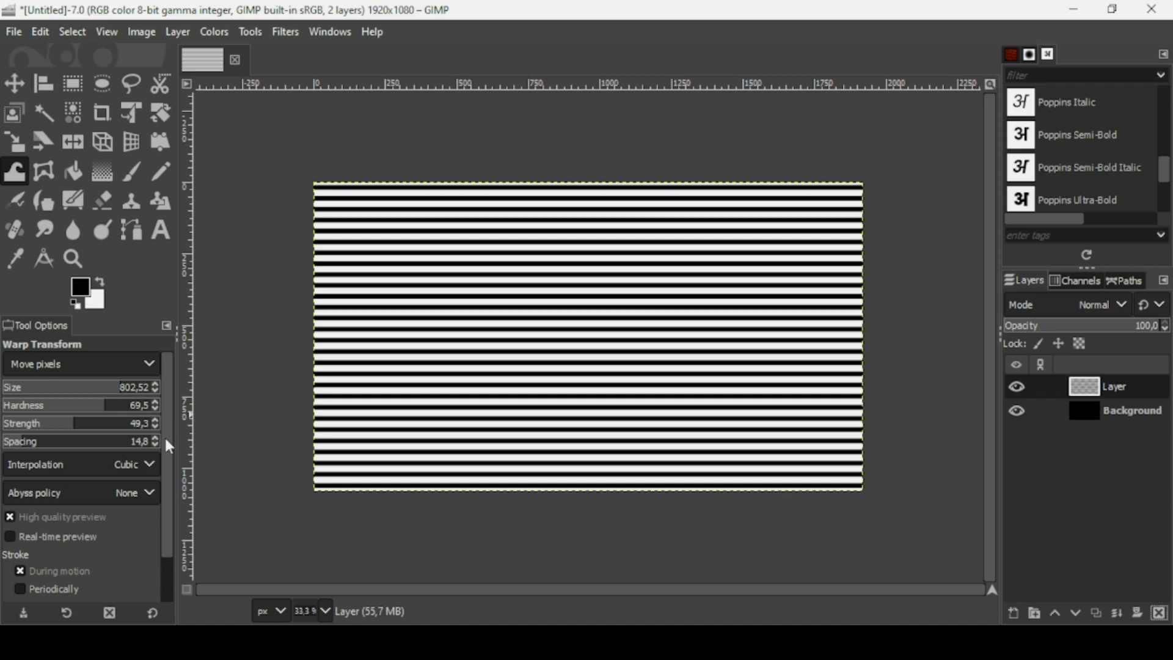
pyautogui.moveTo(166, 446); pyautogui.dragTo(166, 480)
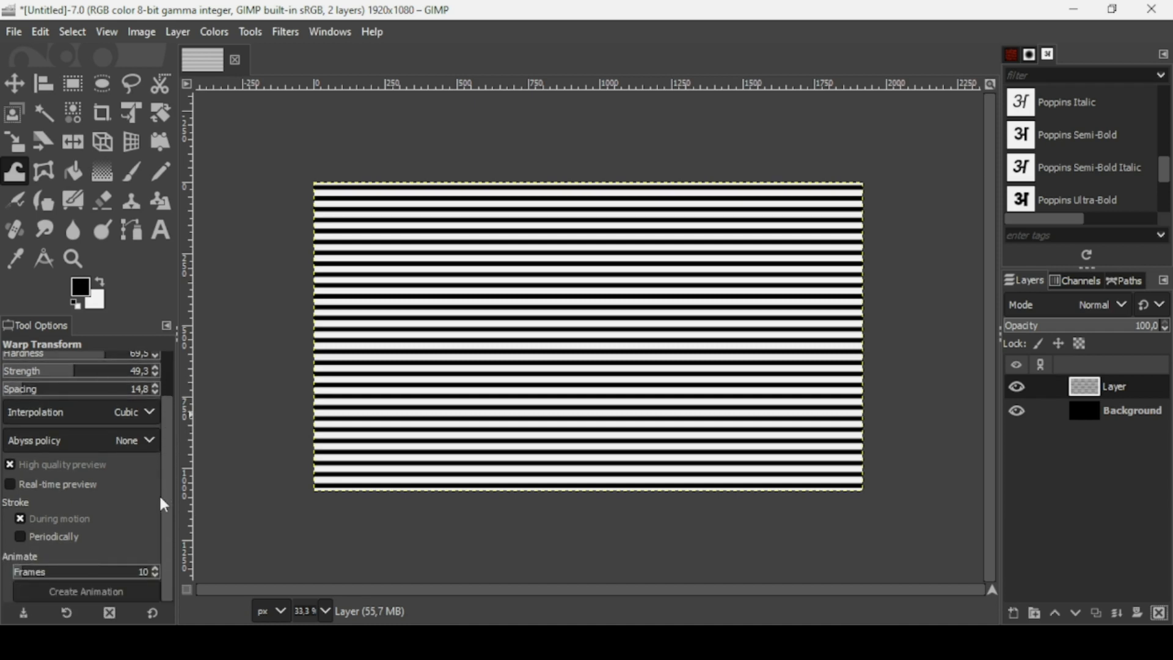
pyautogui.scroll(2, 161, 466)
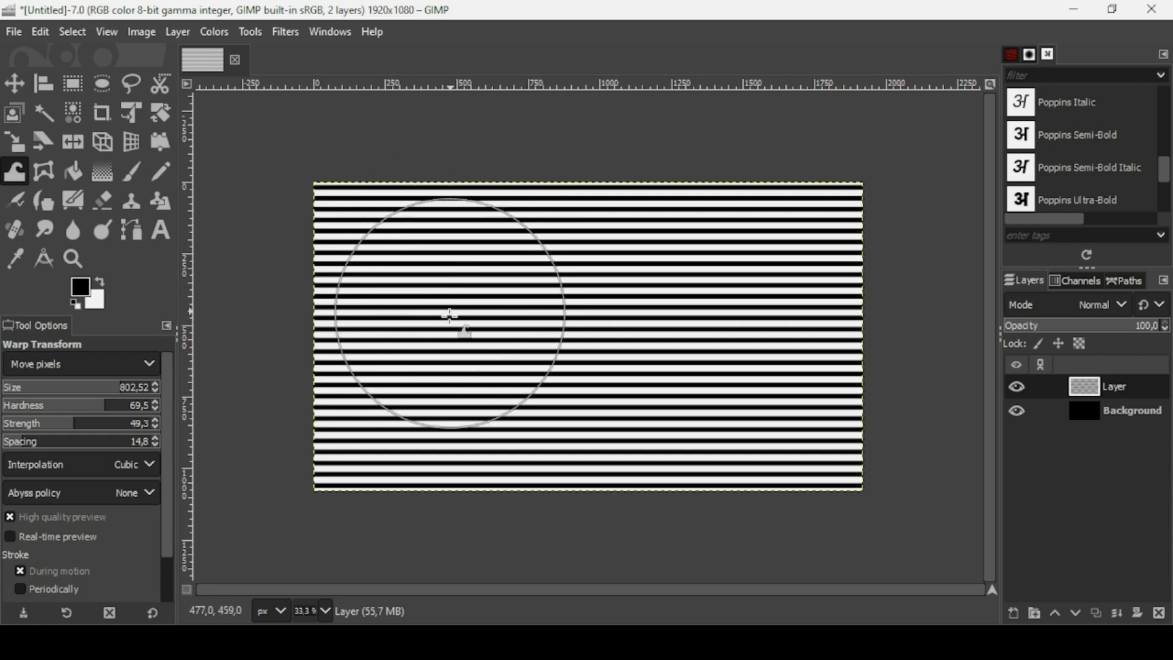
pyautogui.moveTo(450, 314); pyautogui.dragTo(453, 431)
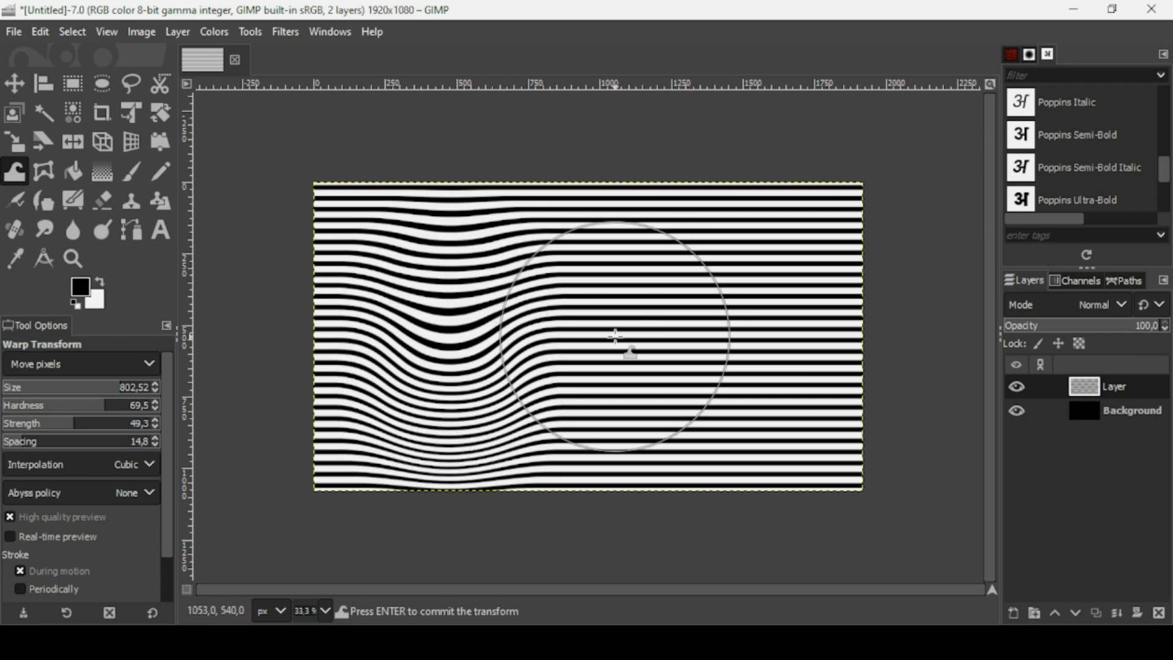
pyautogui.moveTo(614, 245)
pyautogui.mouseDown()
pyautogui.moveTo(613, 403)
pyautogui.moveTo(608, 322)
pyautogui.mouseUp()
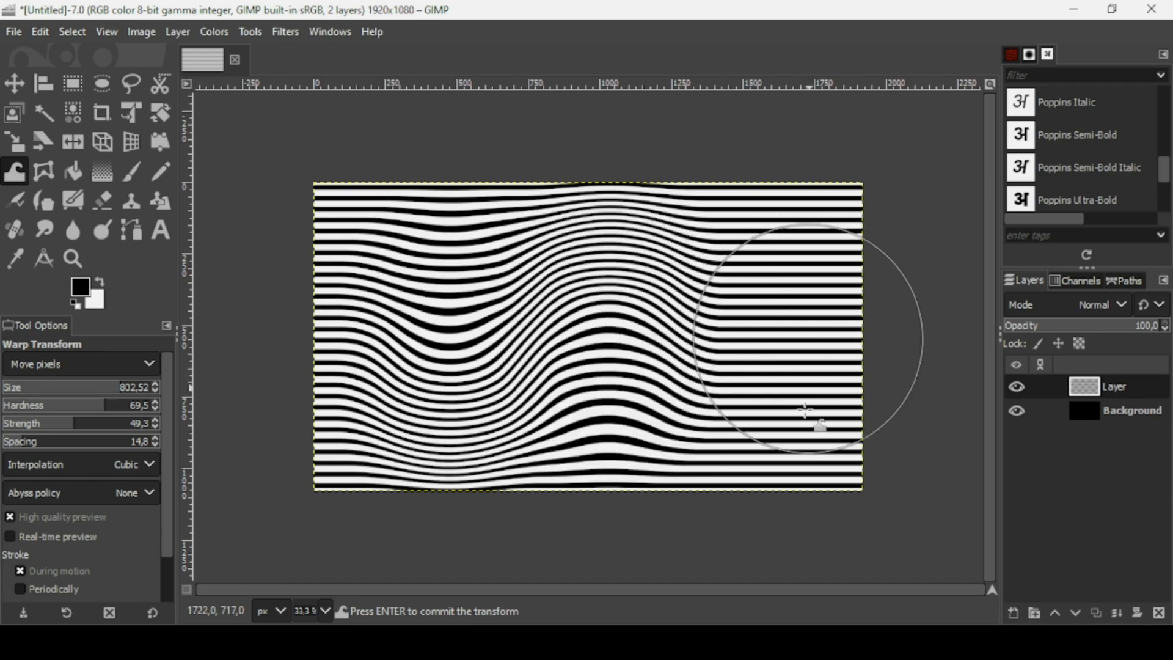
pyautogui.moveTo(805, 410); pyautogui.dragTo(812, 270)
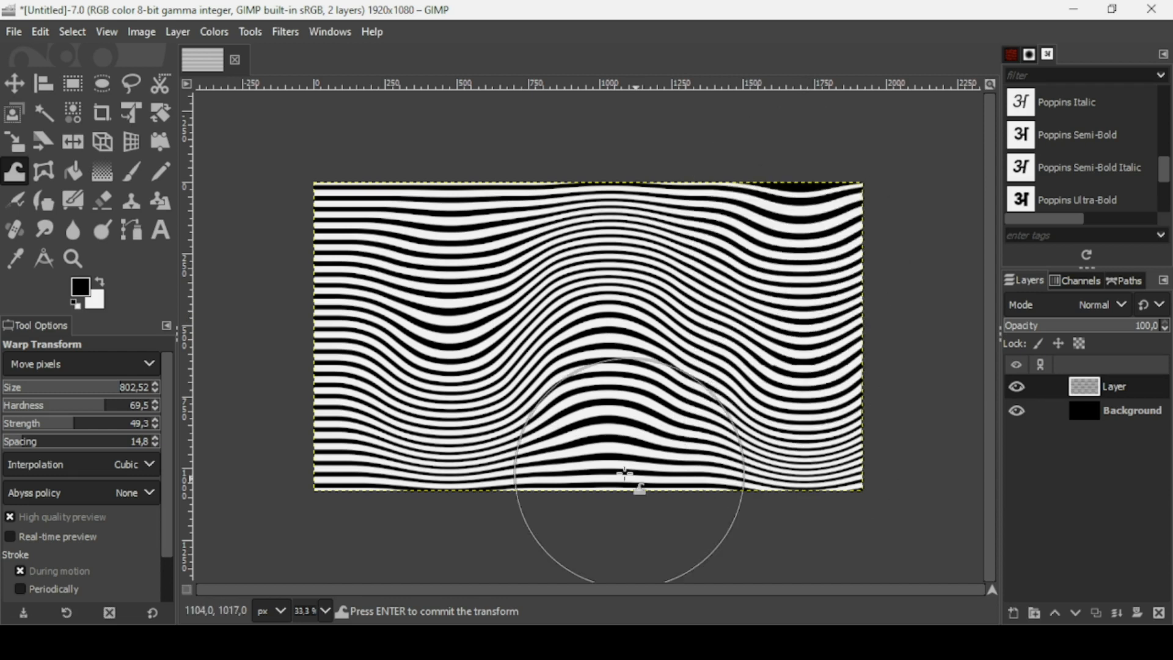
pyautogui.moveTo(603, 420); pyautogui.dragTo(584, 376)
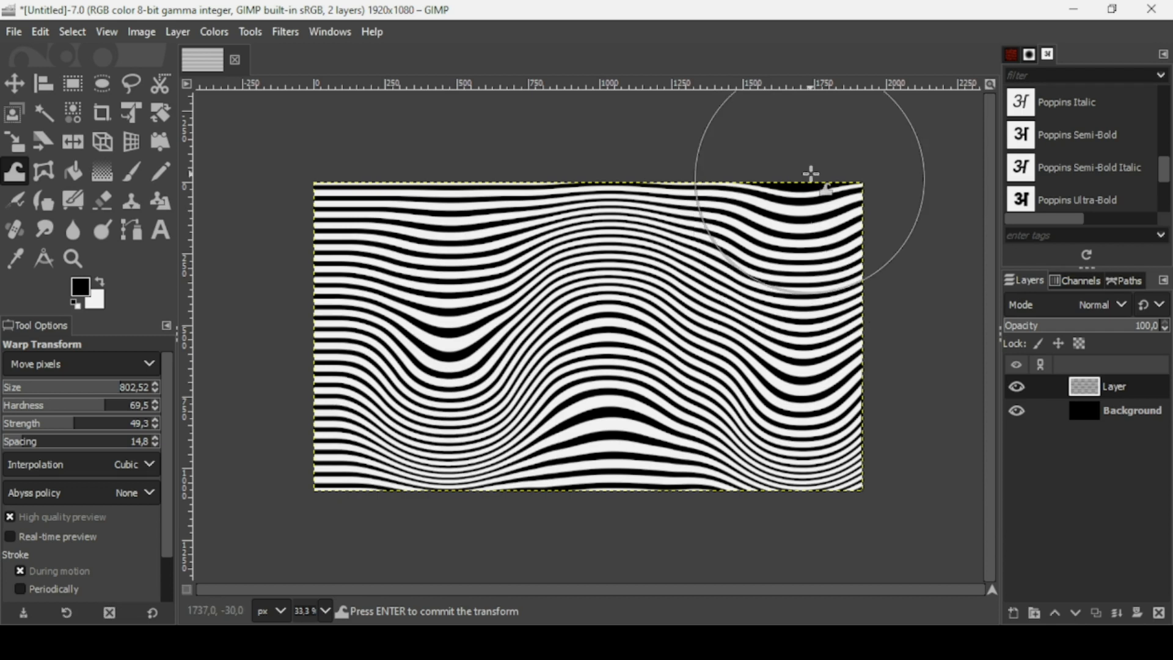
pyautogui.moveTo(811, 177); pyautogui.dragTo(812, 173)
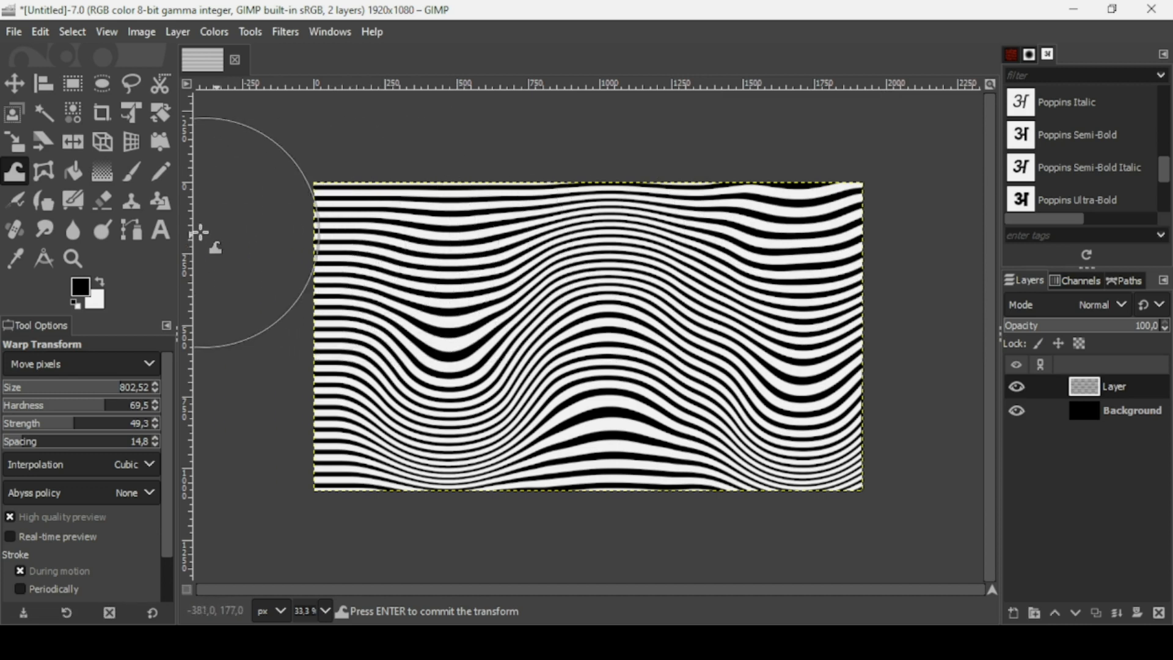
# - Commit the warp and add a black 'W' text layer sized 1000 px
pyautogui.click(161, 232)
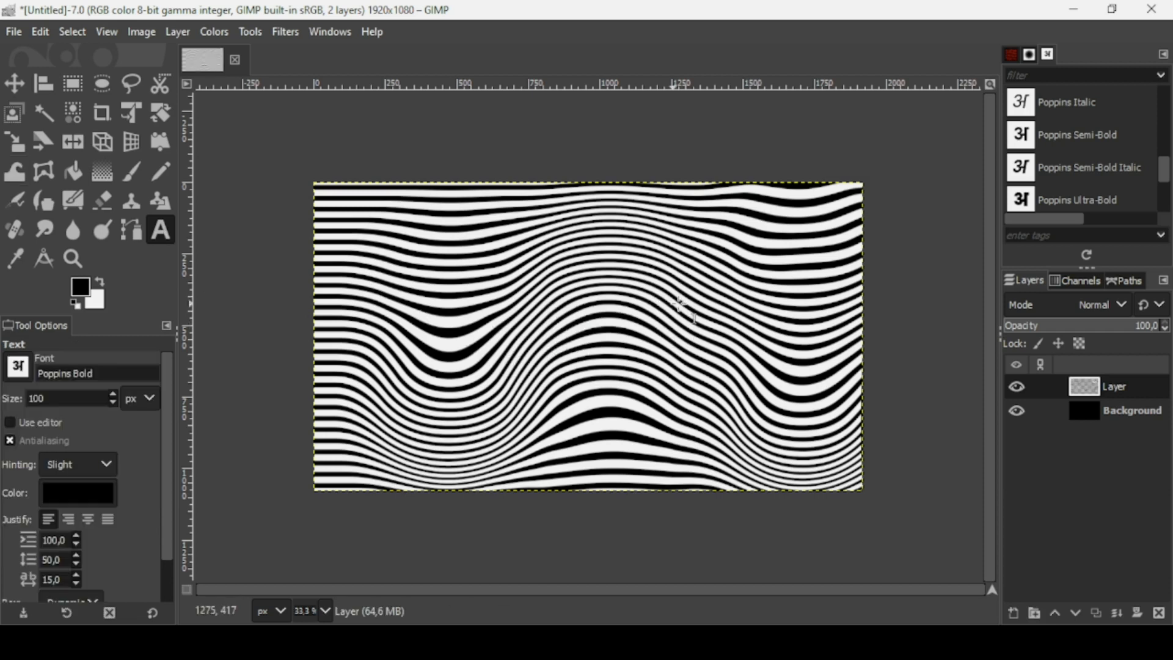
pyautogui.click(461, 290)
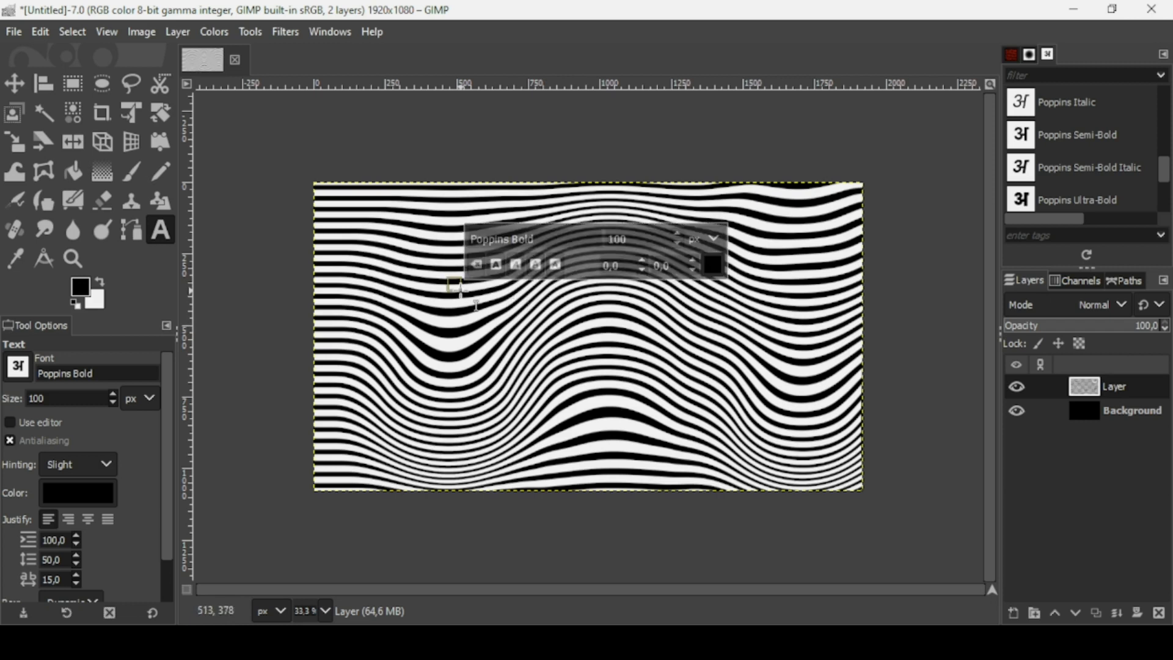
pyautogui.write('W')
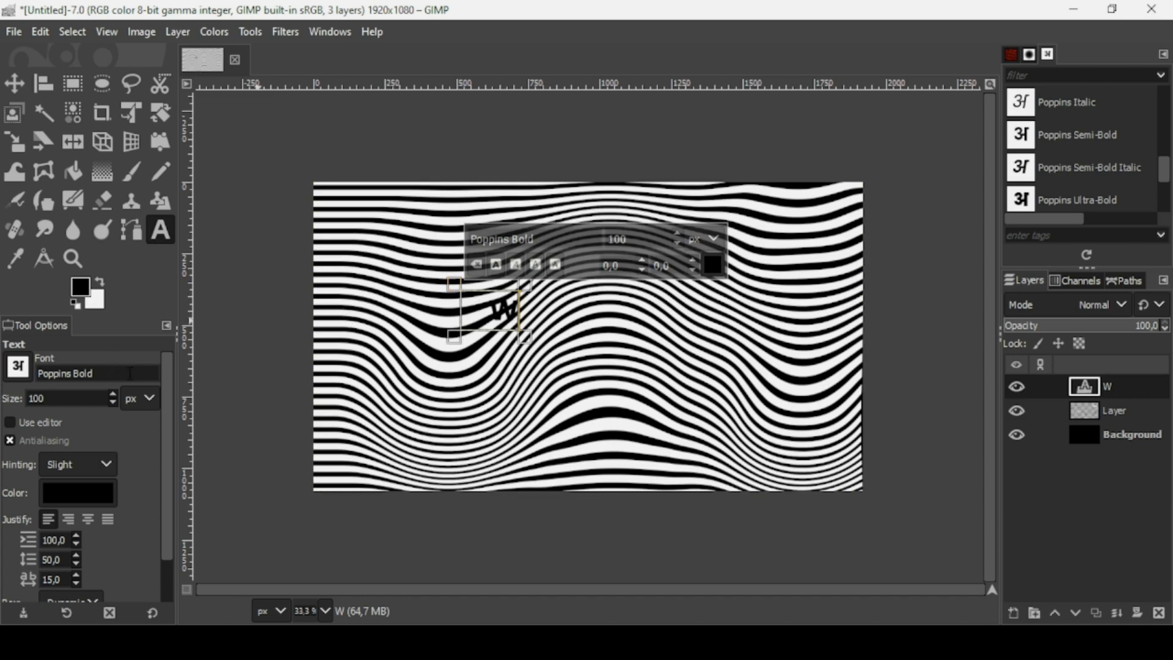
pyautogui.click(517, 308)
pyautogui.hotkey('ctrl', 'a')
pyautogui.doubleClick(628, 239)
pyautogui.write('1000')
pyautogui.press('Return')
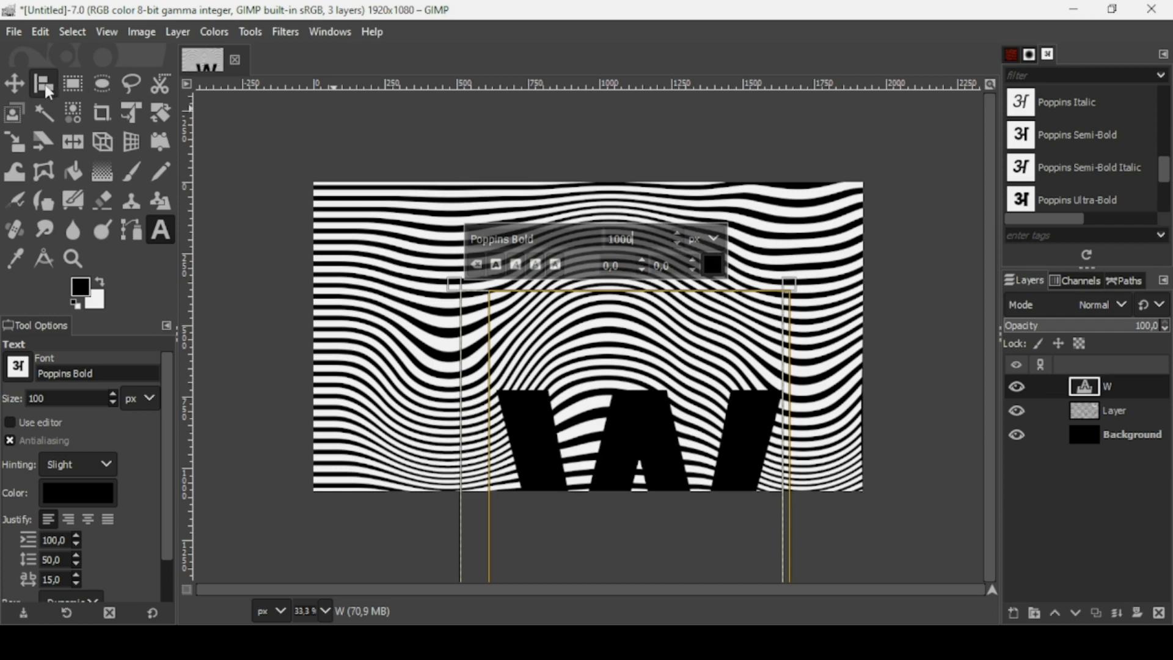
# - Centre the W horizontally and vertically relative to the image with the Alignment tool
pyautogui.click(43, 84)
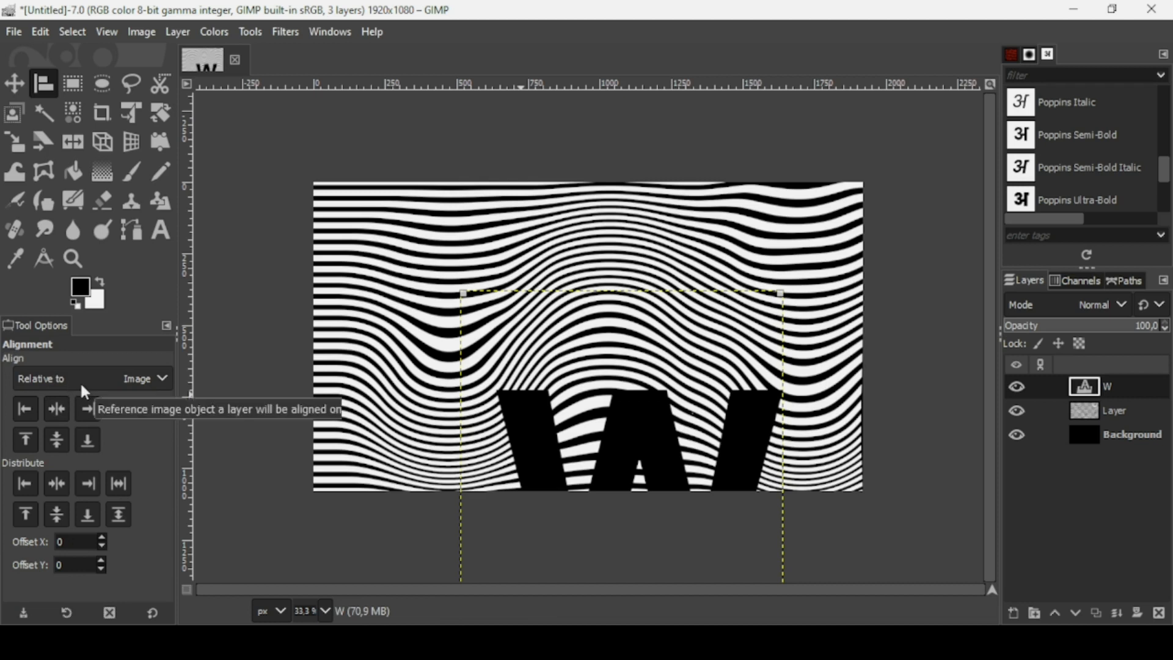
pyautogui.click(60, 408)
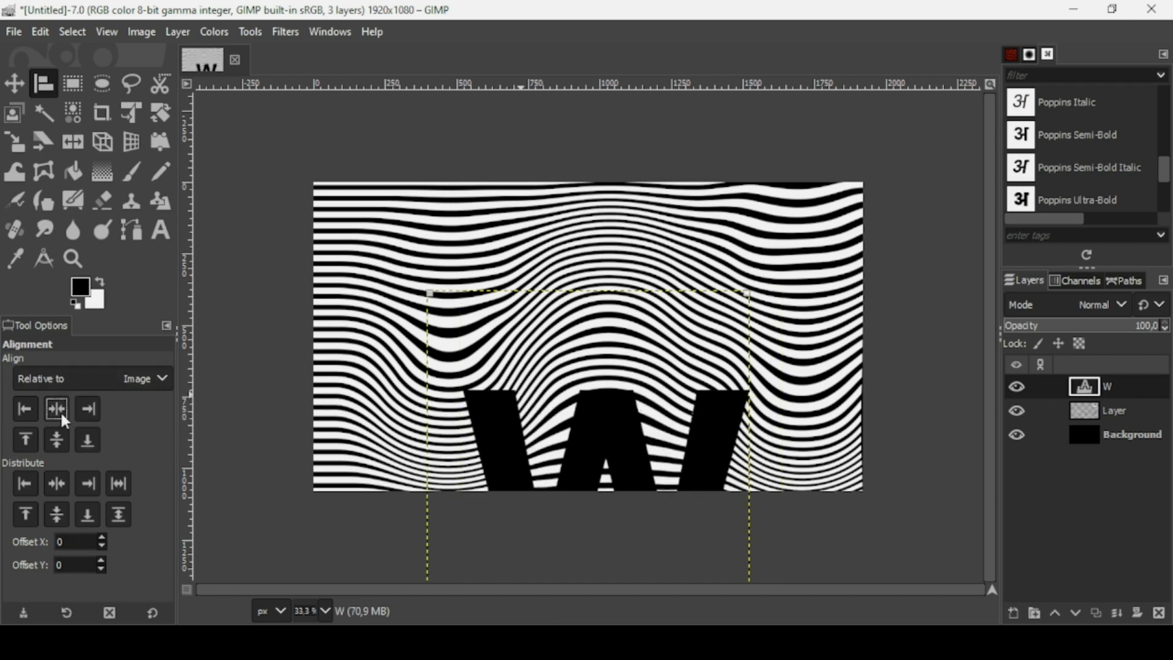
pyautogui.click(58, 442)
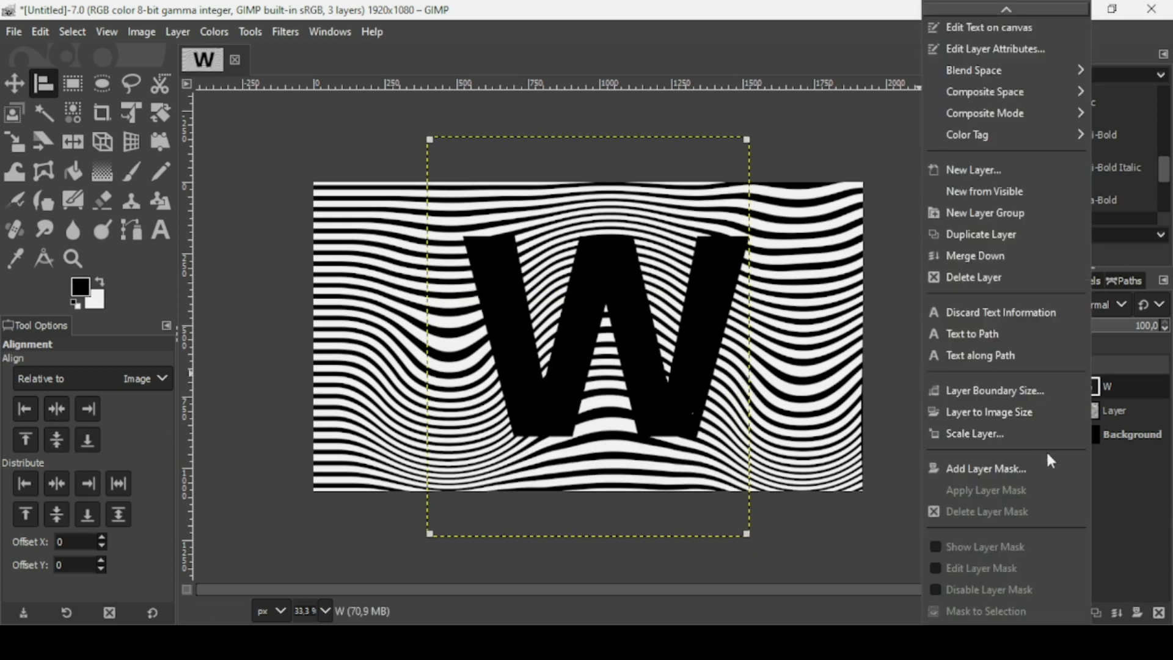
pyautogui.scroll(-3, 1026, 565)
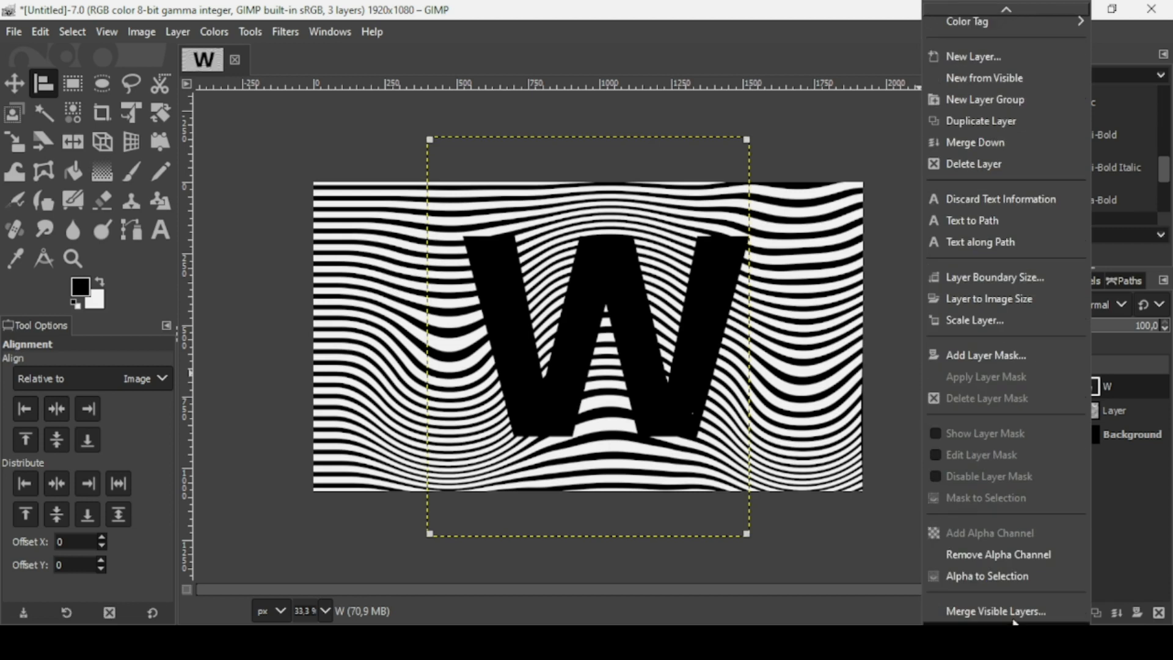
# - Select the W's alpha, hide it, and add a W-shaped layer mask to the stripes layer
pyautogui.click(1008, 578)
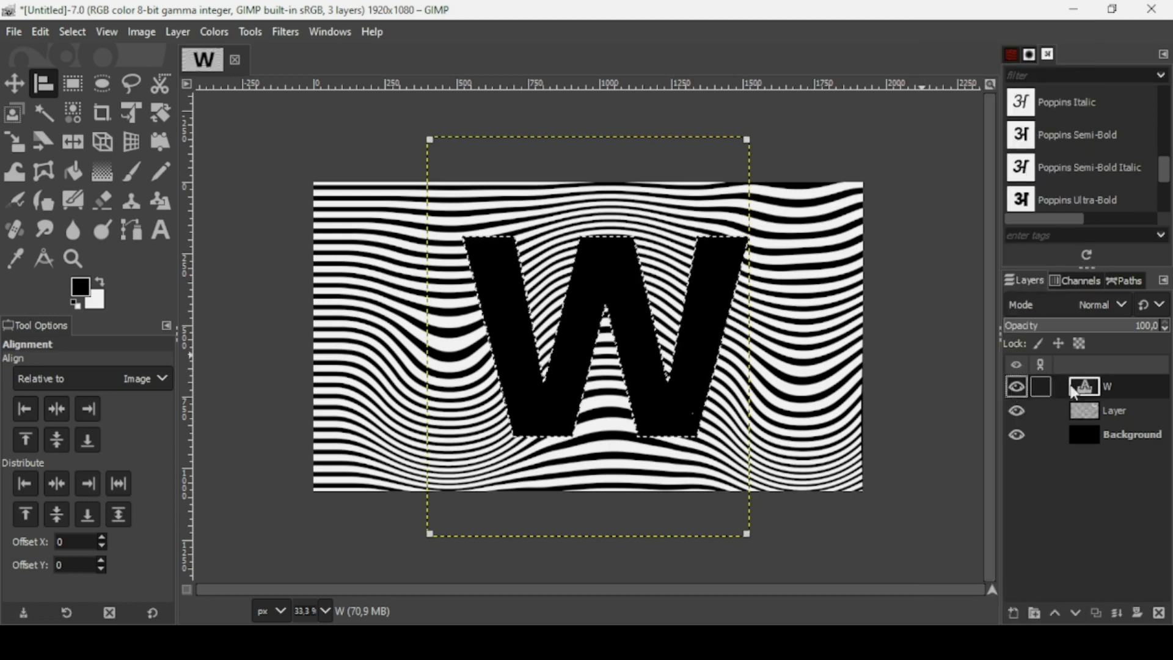
pyautogui.click(1016, 388)
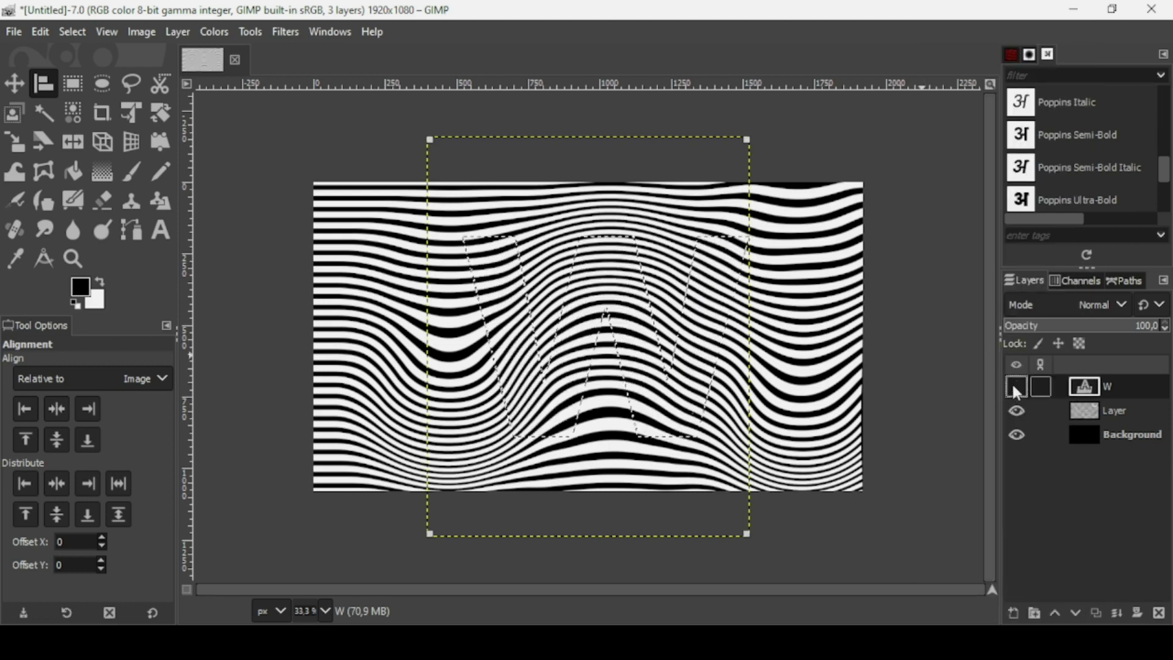
pyautogui.click(1098, 415)
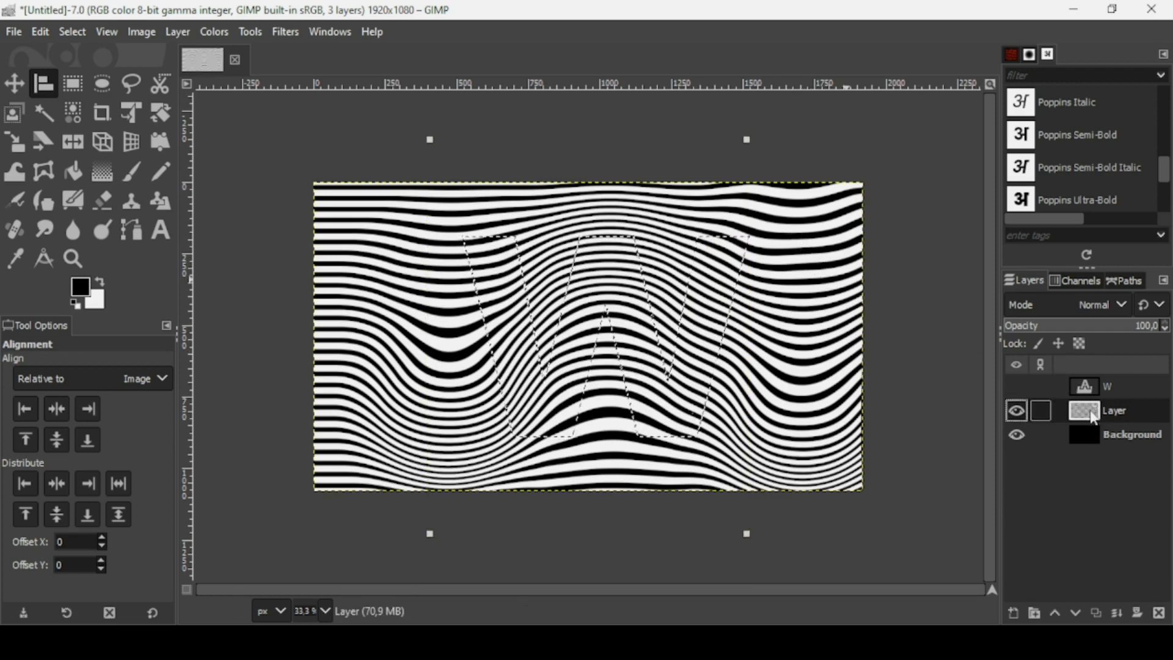
pyautogui.rightClick(1093, 417)
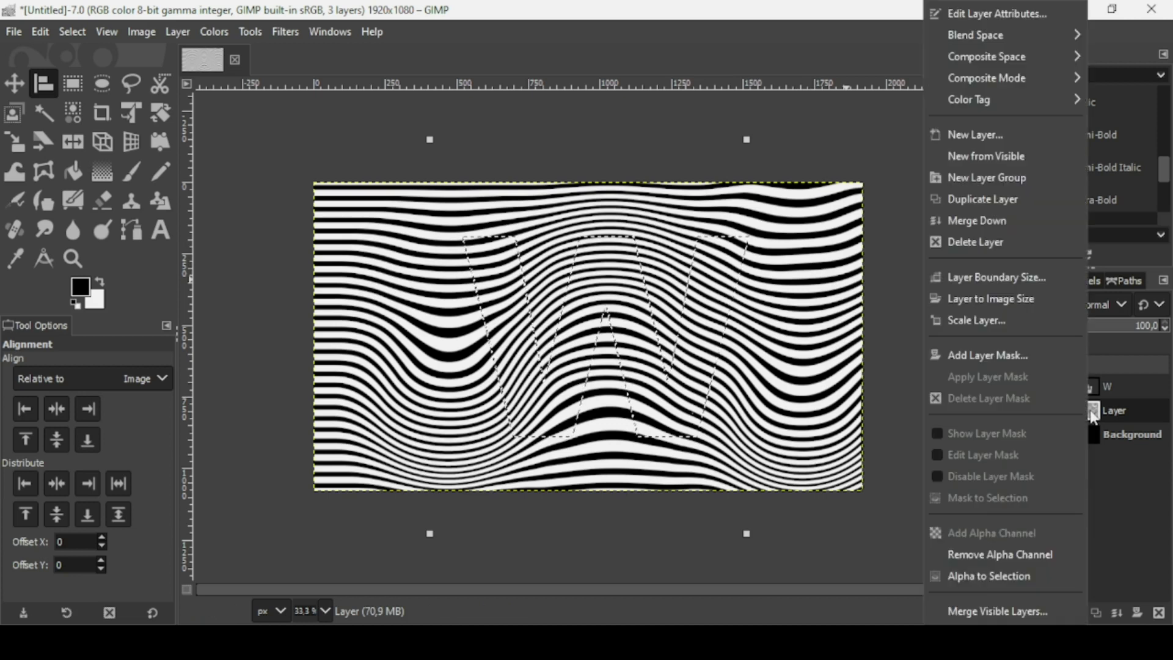
pyautogui.click(1040, 353)
pyautogui.click(1028, 376)
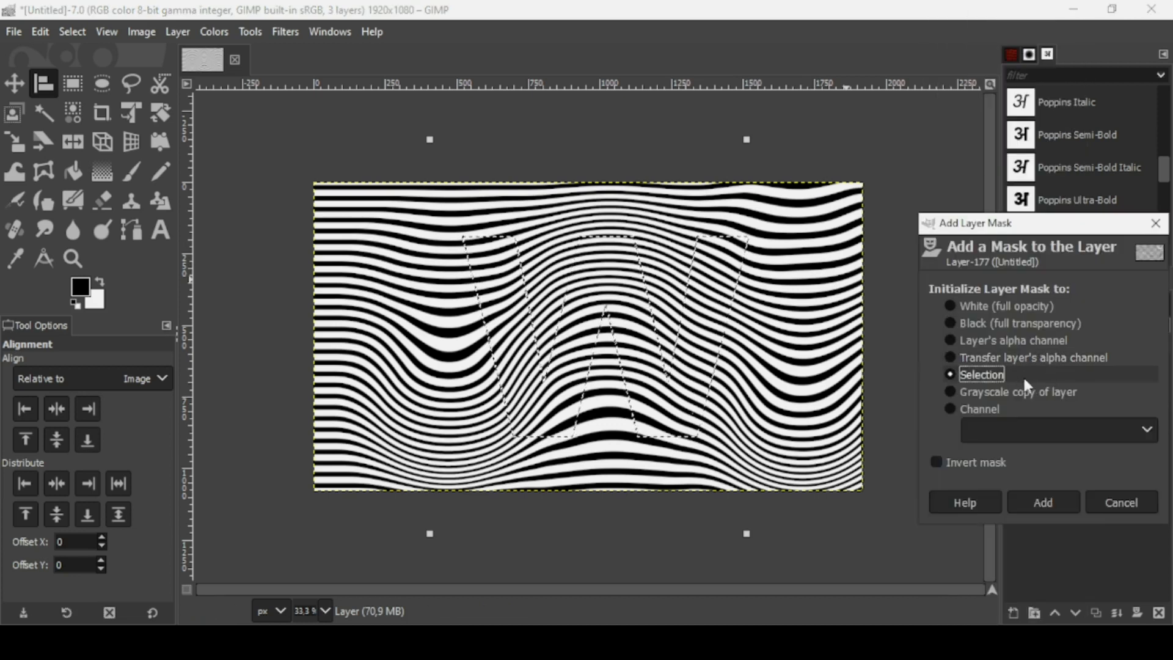
pyautogui.click(1049, 505)
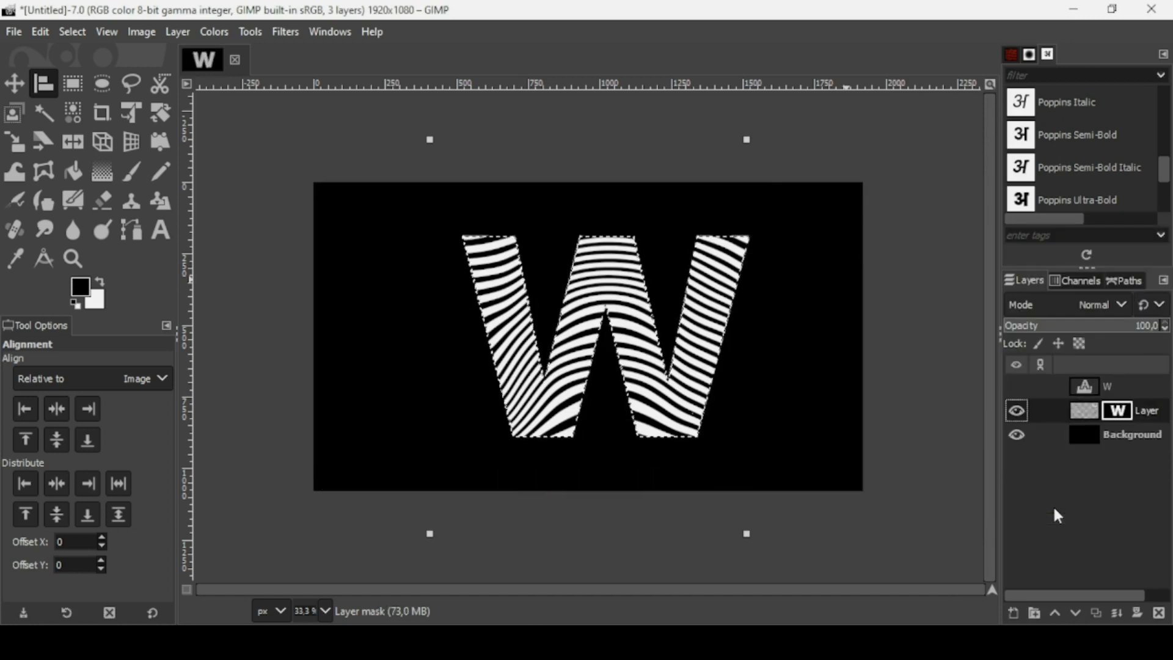
# - Clear the selection, apply the mask to the stripes layer, and delete the W text layer
pyautogui.click(70, 32)
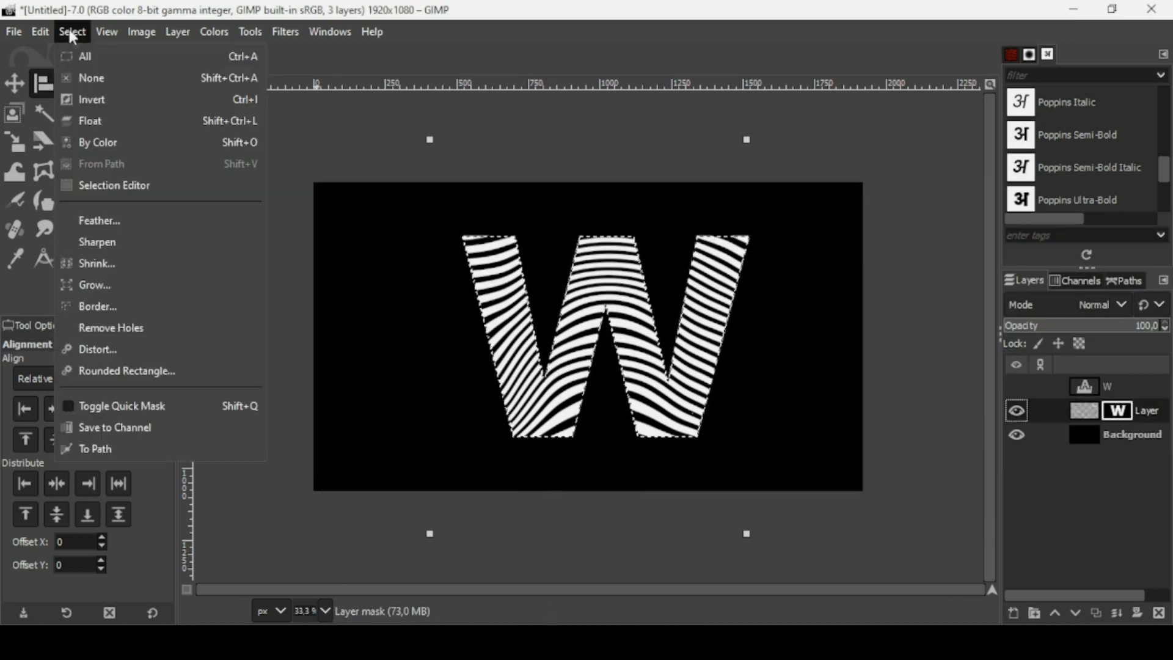
pyautogui.click(89, 77)
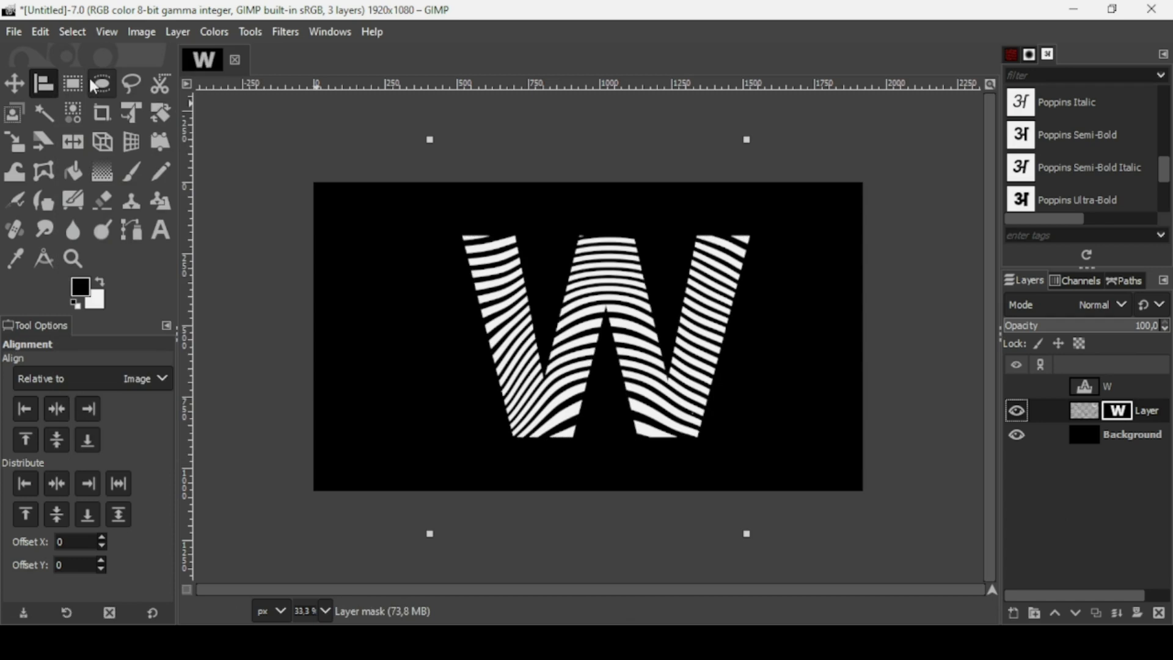
pyautogui.rightClick(1087, 417)
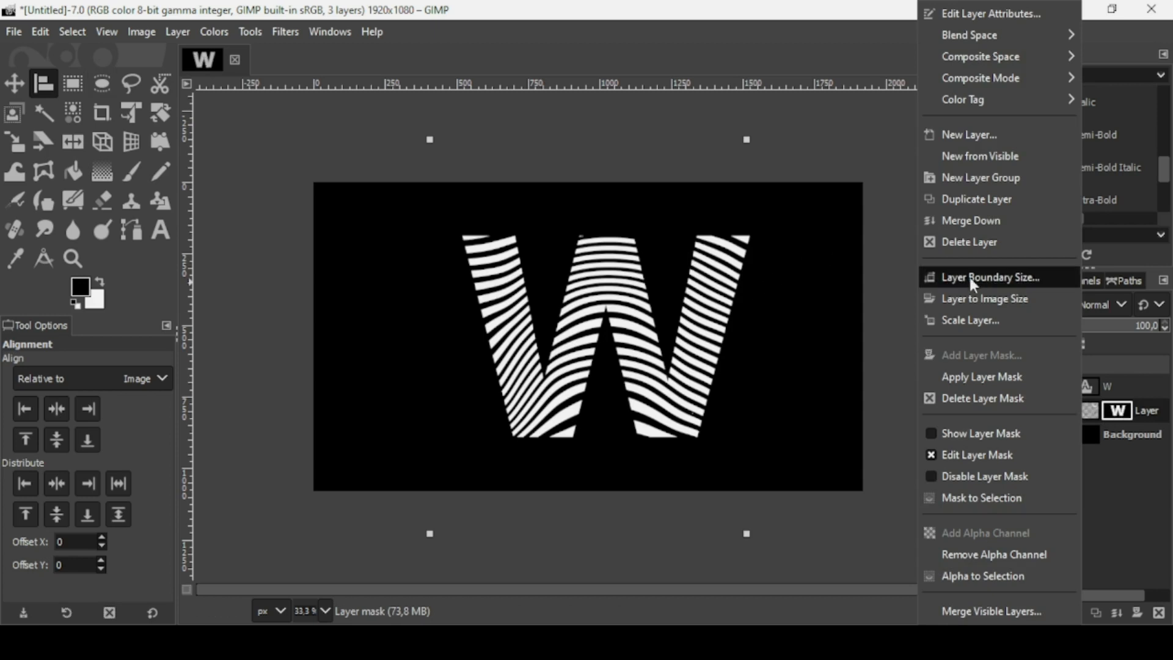
pyautogui.click(1009, 378)
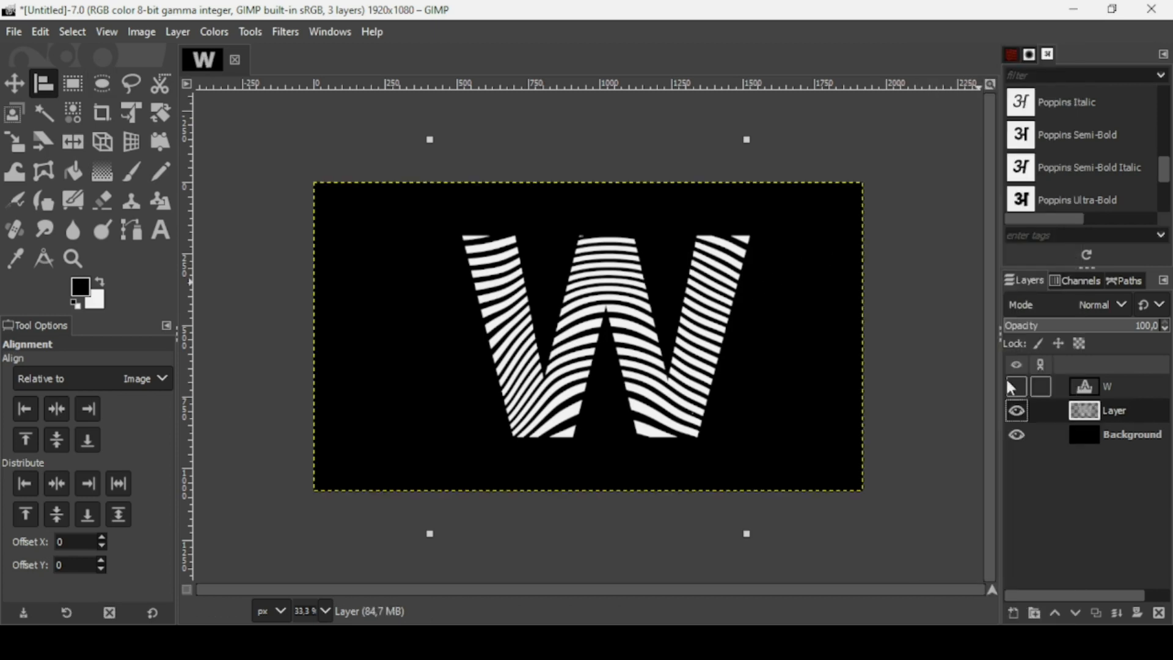
pyautogui.click(1018, 386)
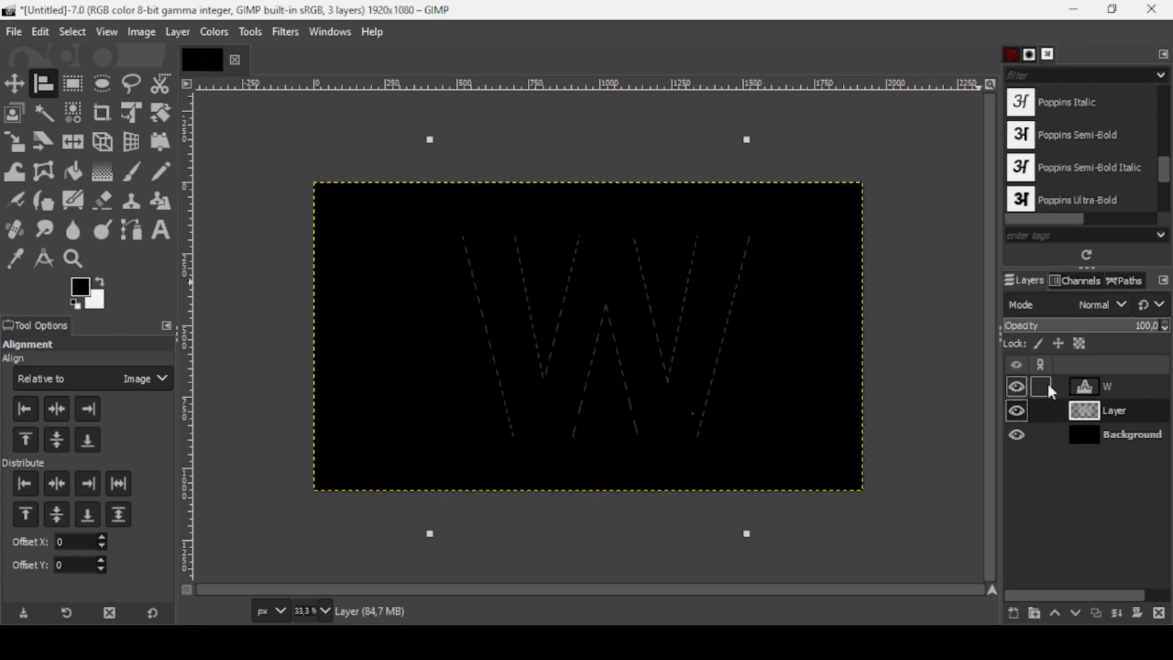
pyautogui.click(1085, 385)
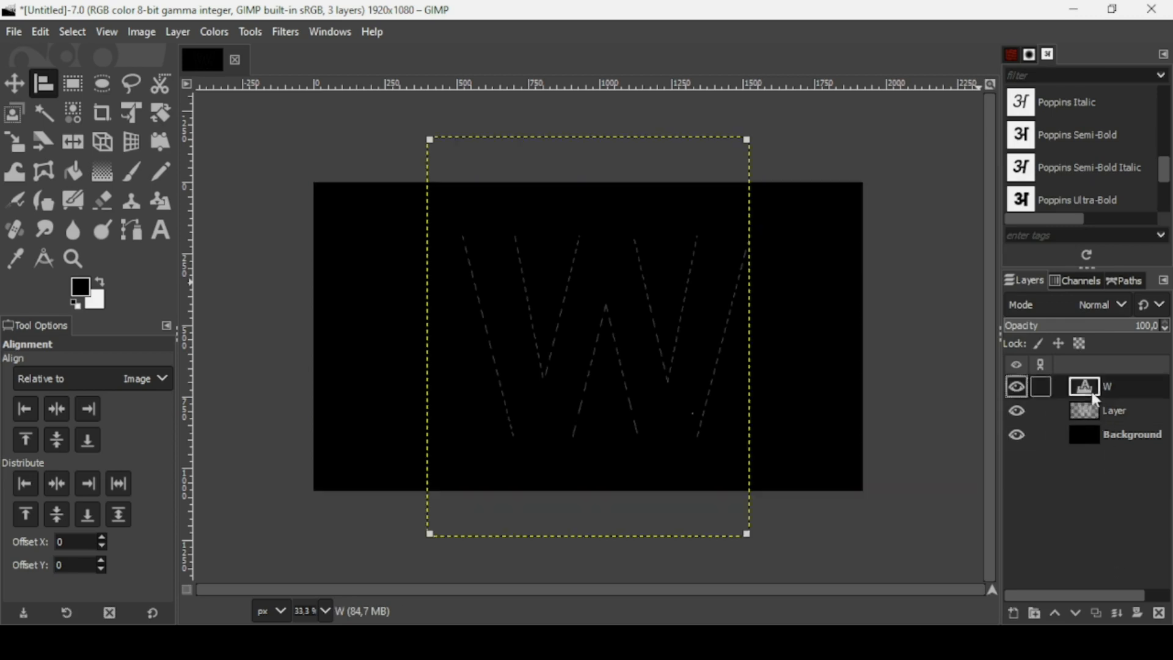
pyautogui.click(1159, 613)
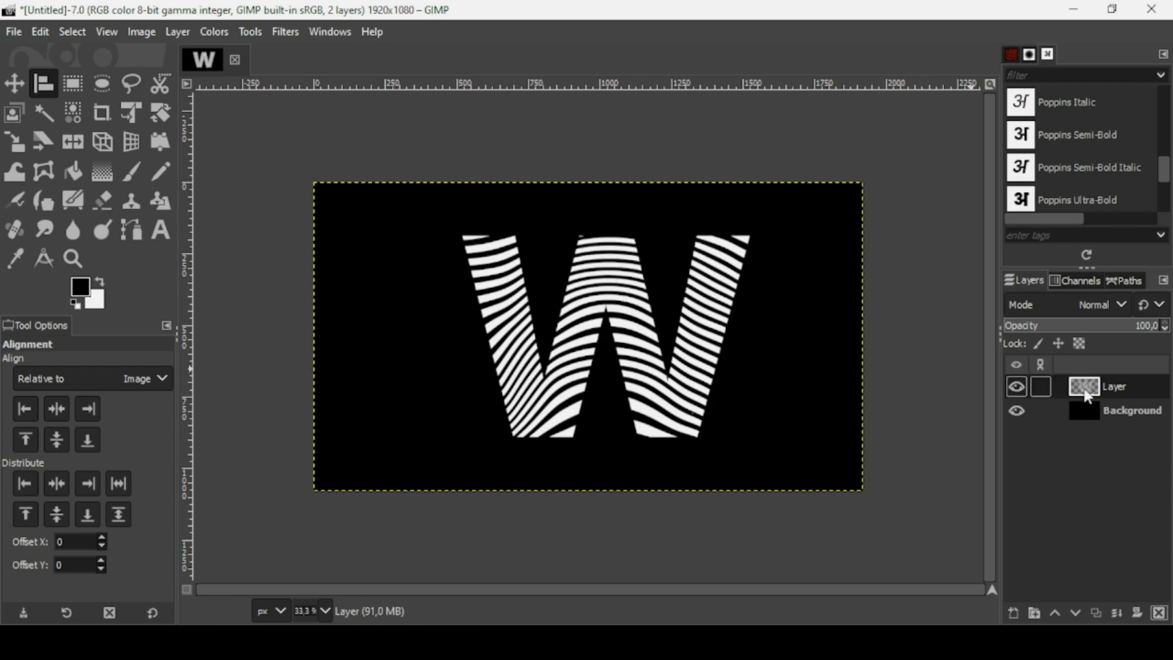
# - Select the striped W via Alpha to Selection and pick the Gradient tool
pyautogui.rightClick(1087, 394)
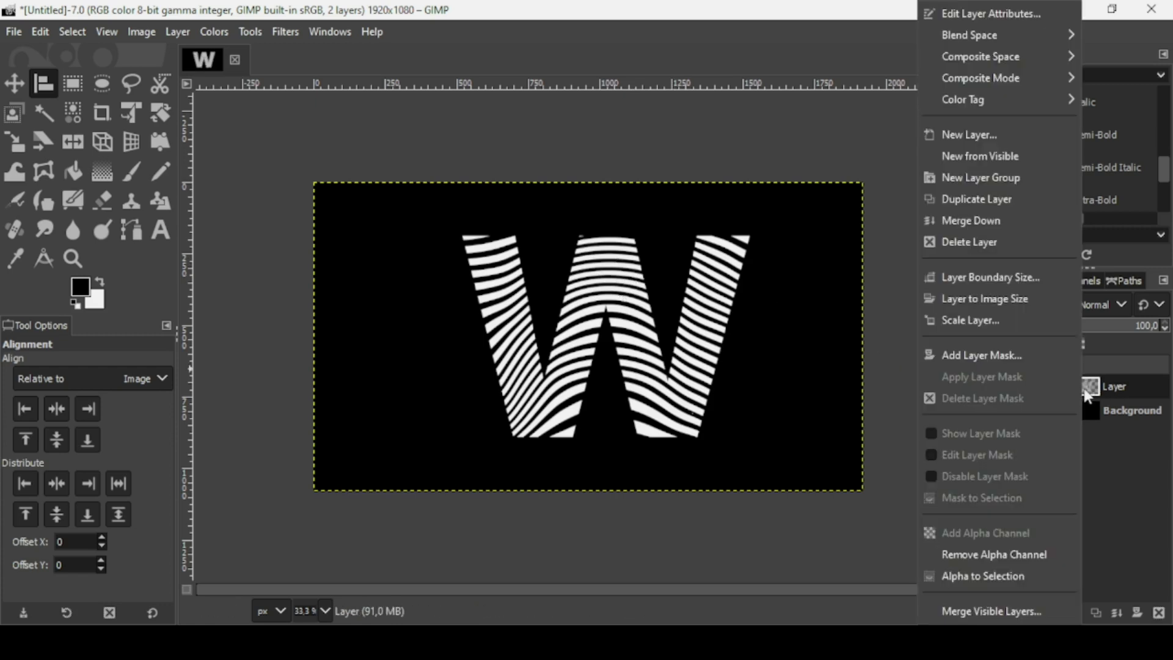
pyautogui.click(1008, 575)
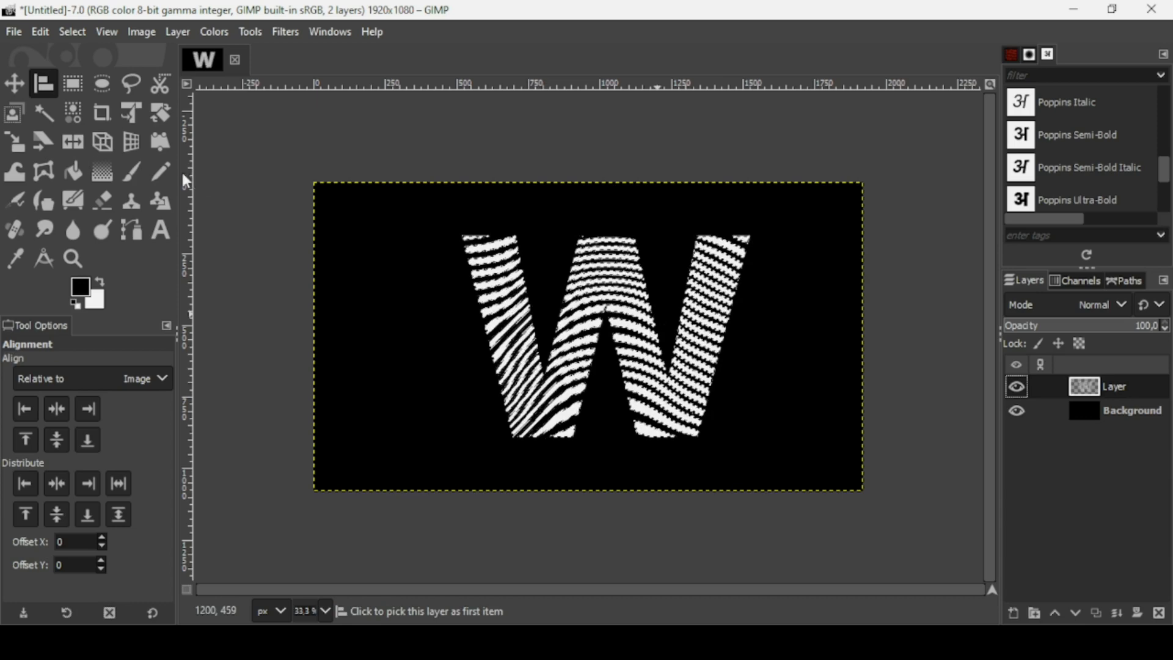
pyautogui.click(103, 172)
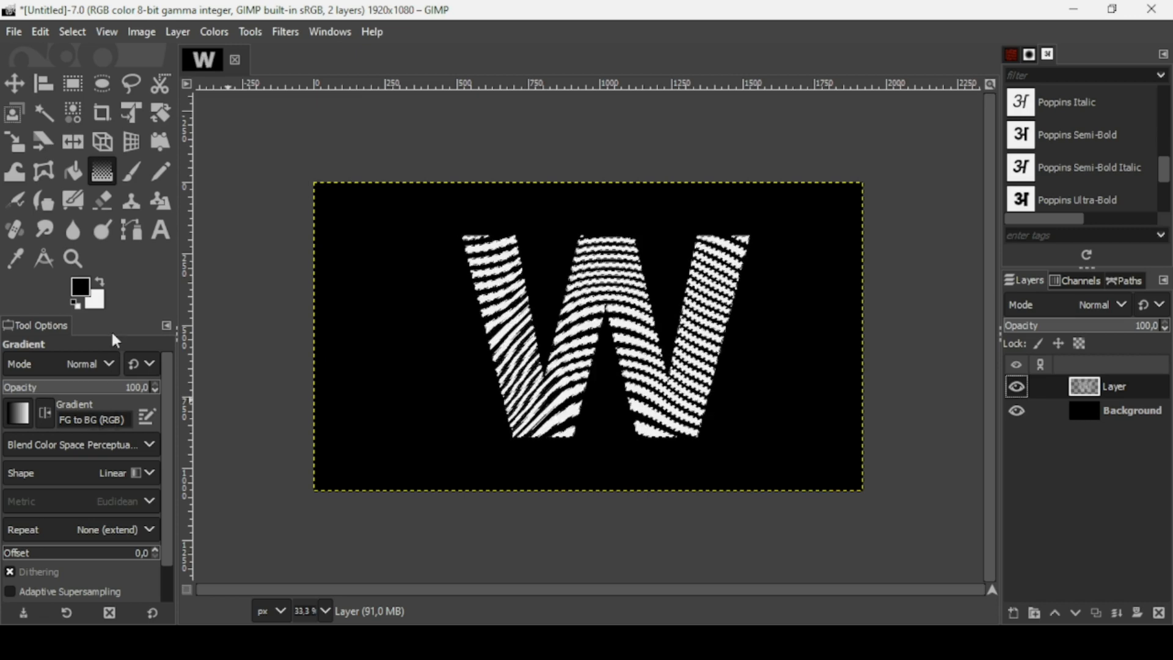
# - Set the foreground colour to light blue 42dadc
pyautogui.click(80, 289)
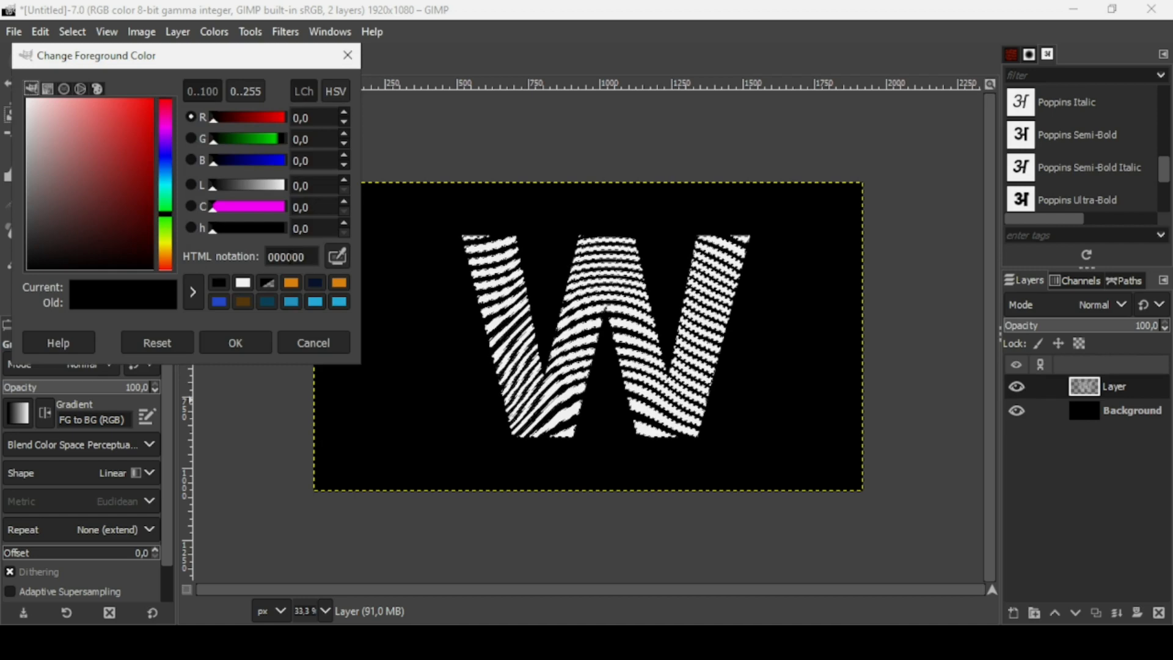
pyautogui.doubleClick(291, 257)
pyautogui.write('42')
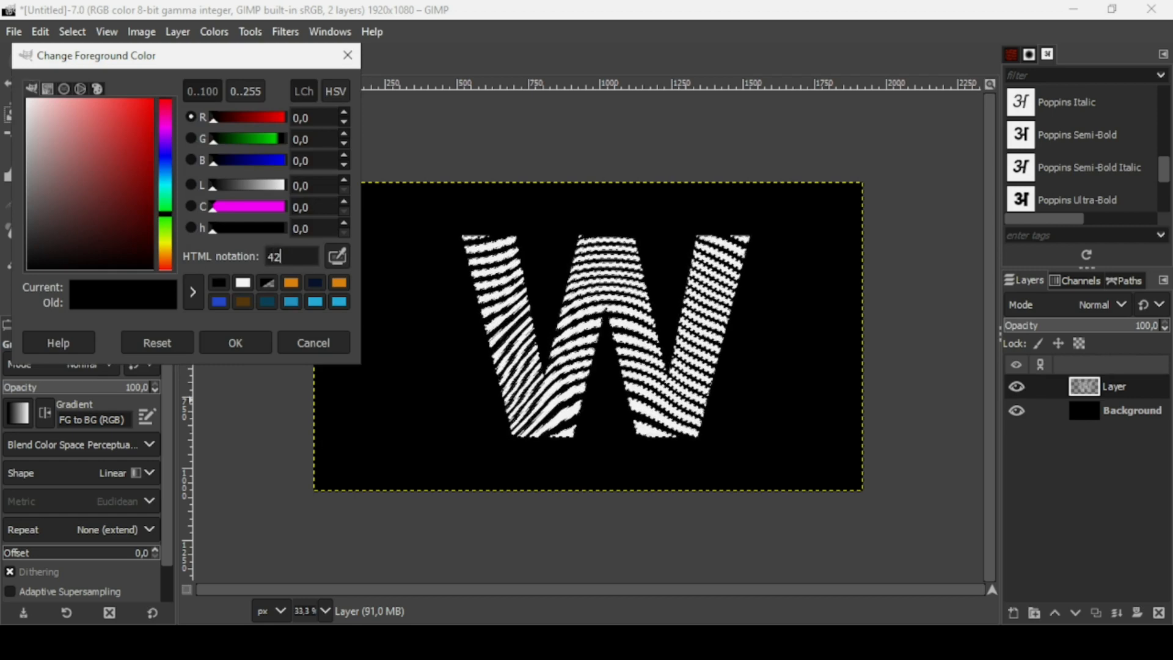
pyautogui.write('DA')
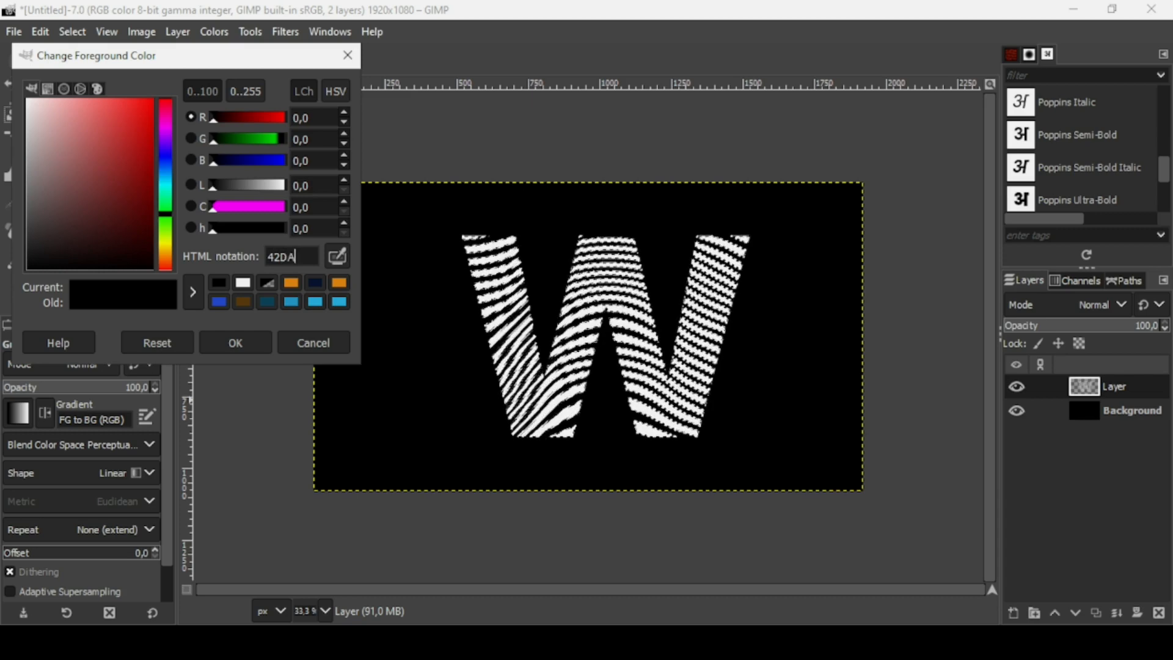
pyautogui.write('DC')
pyautogui.press('Return')
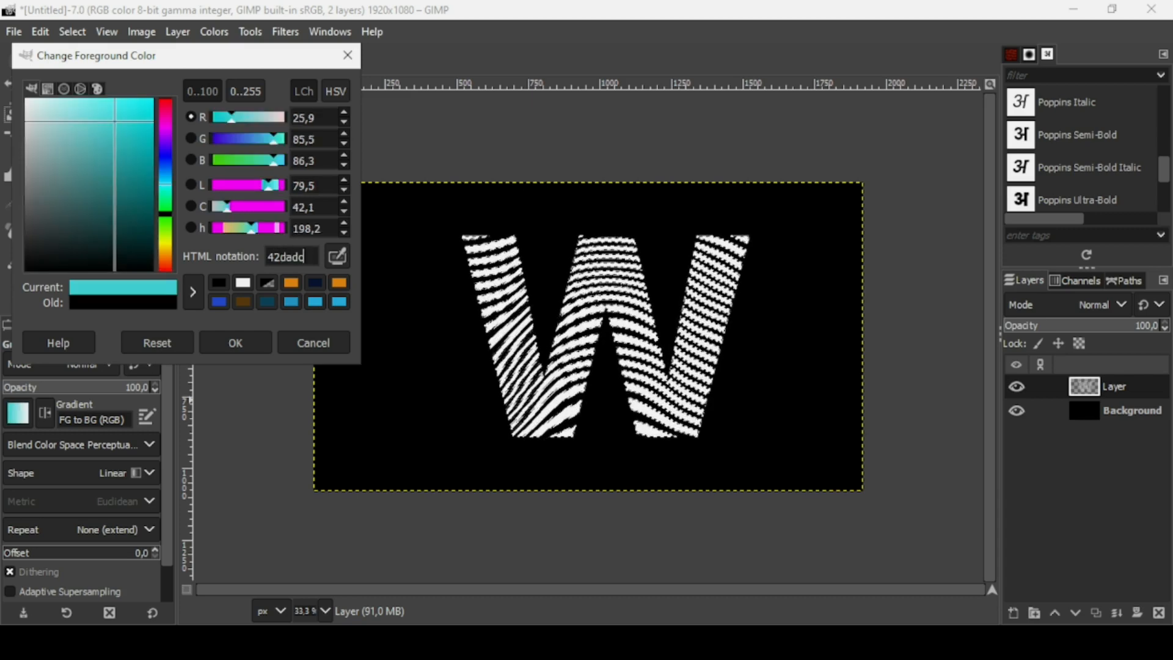
pyautogui.click(256, 343)
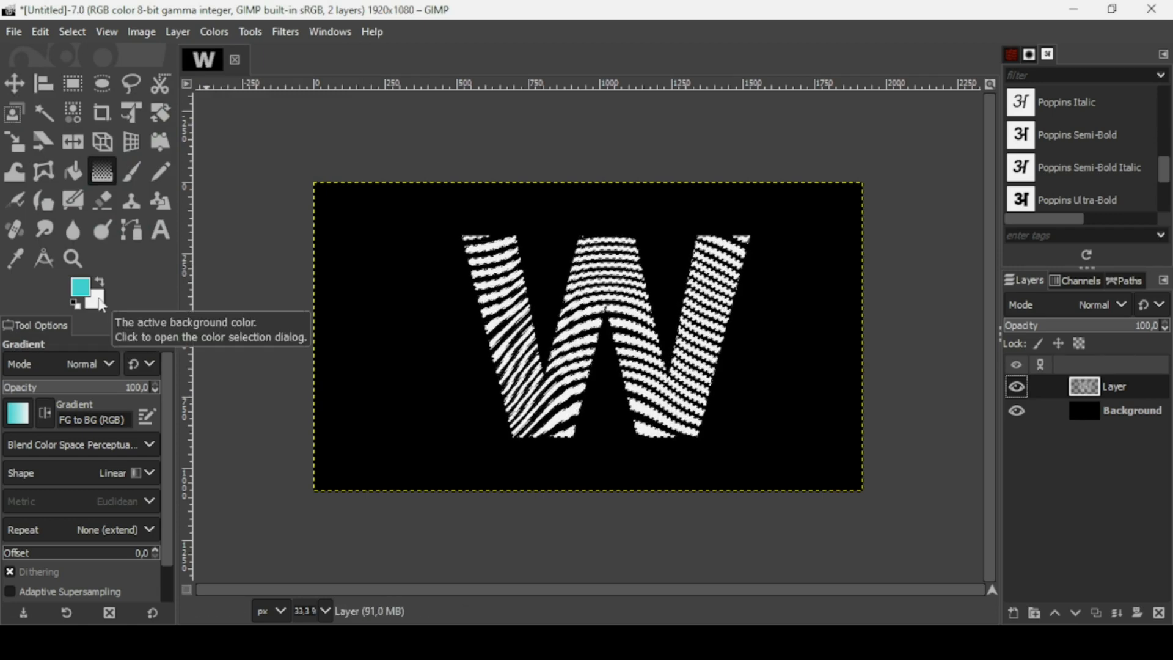
# - Set the background colour to green 42dc7e
pyautogui.click(95, 300)
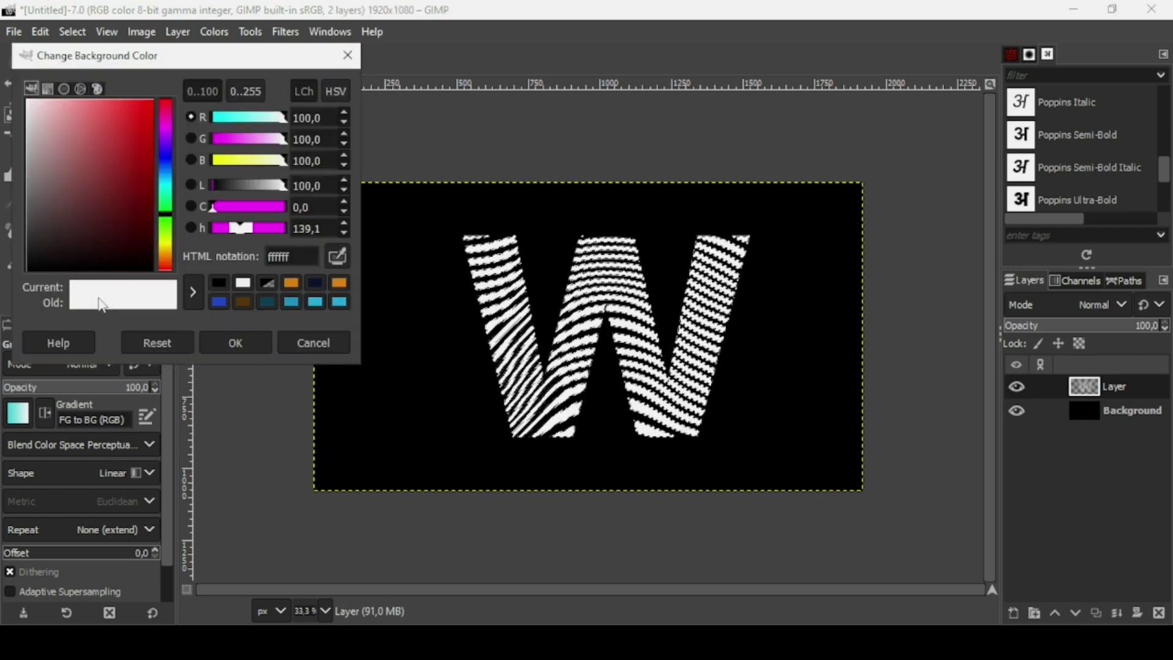
pyautogui.doubleClick(295, 256)
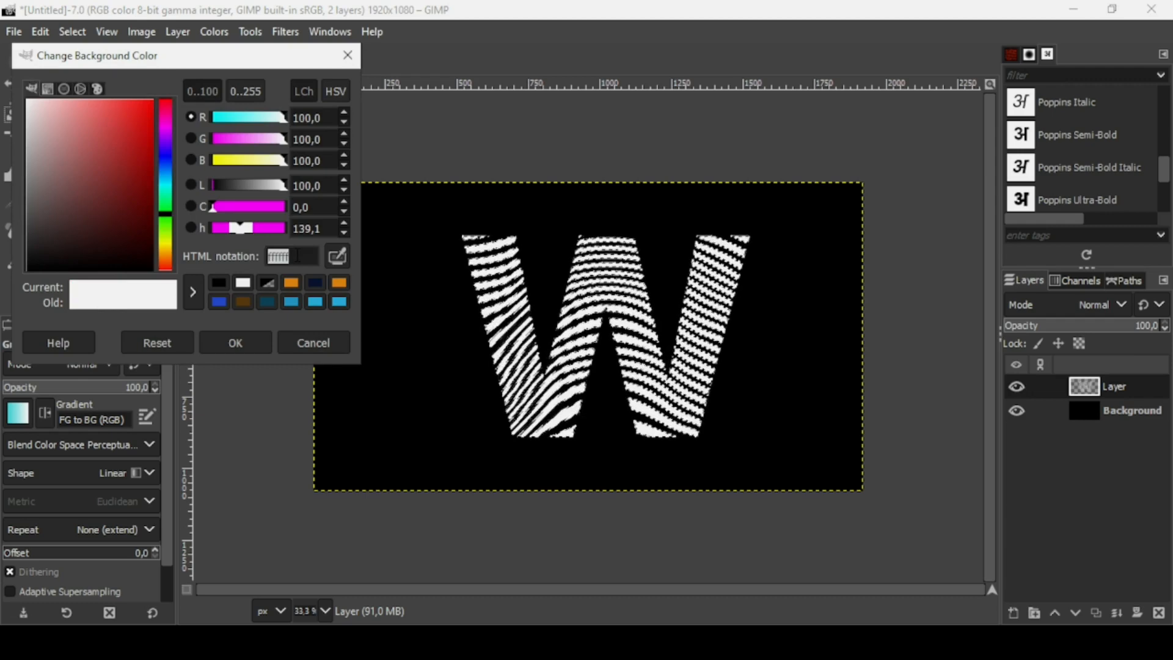
pyautogui.write('42')
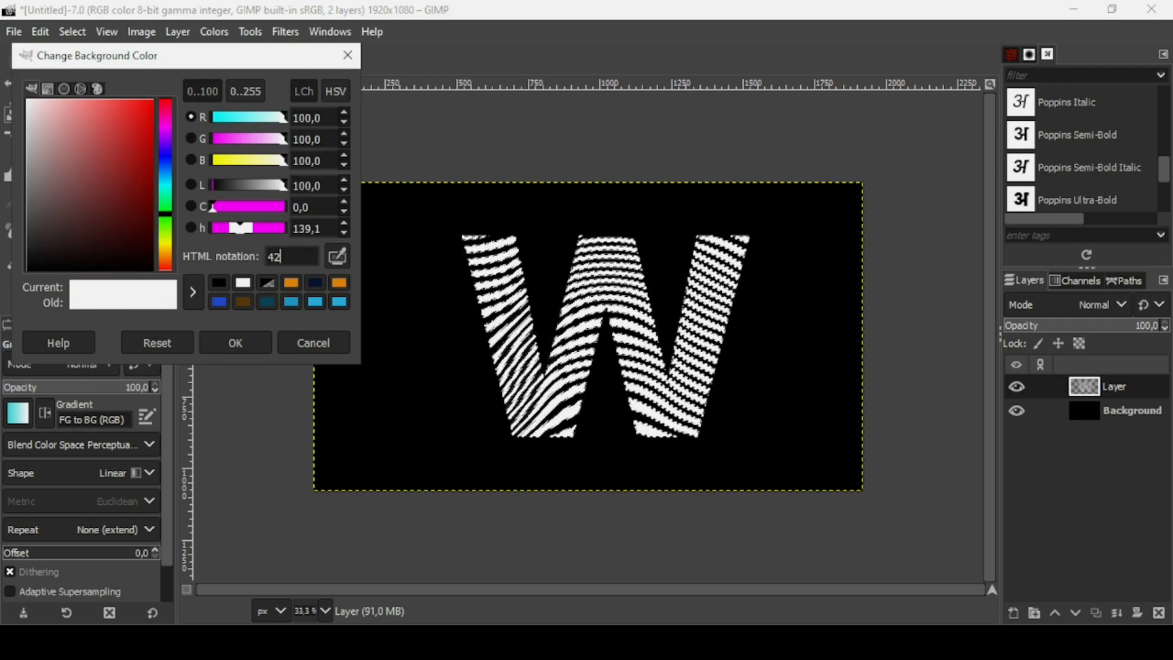
pyautogui.write('DC')
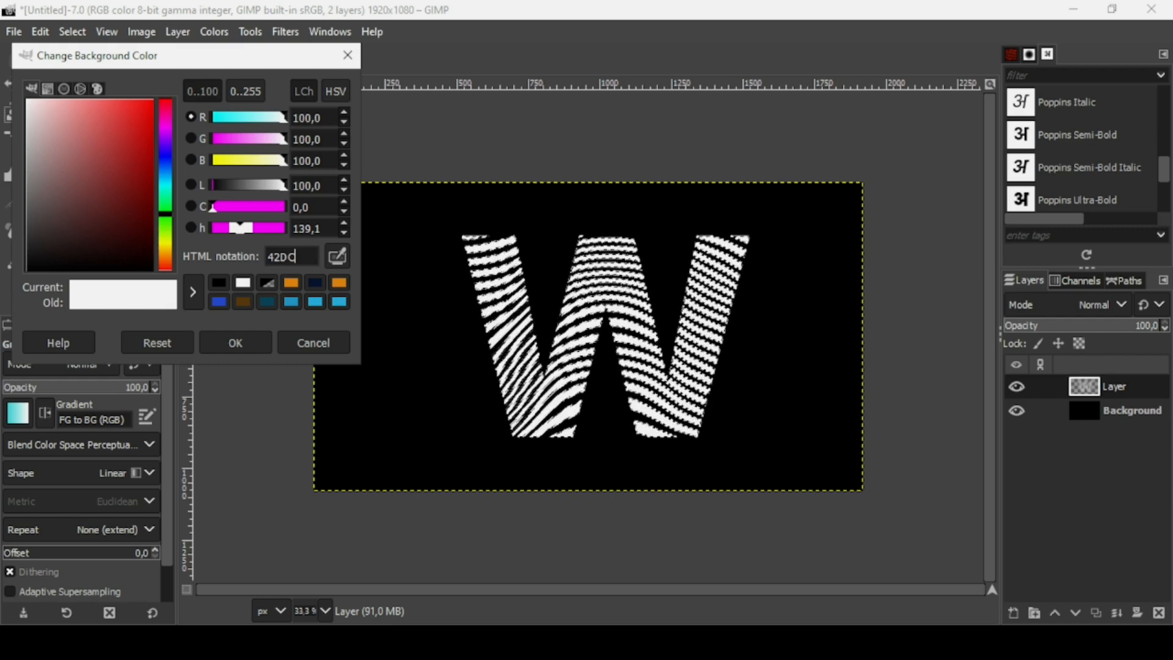
pyautogui.write('7E')
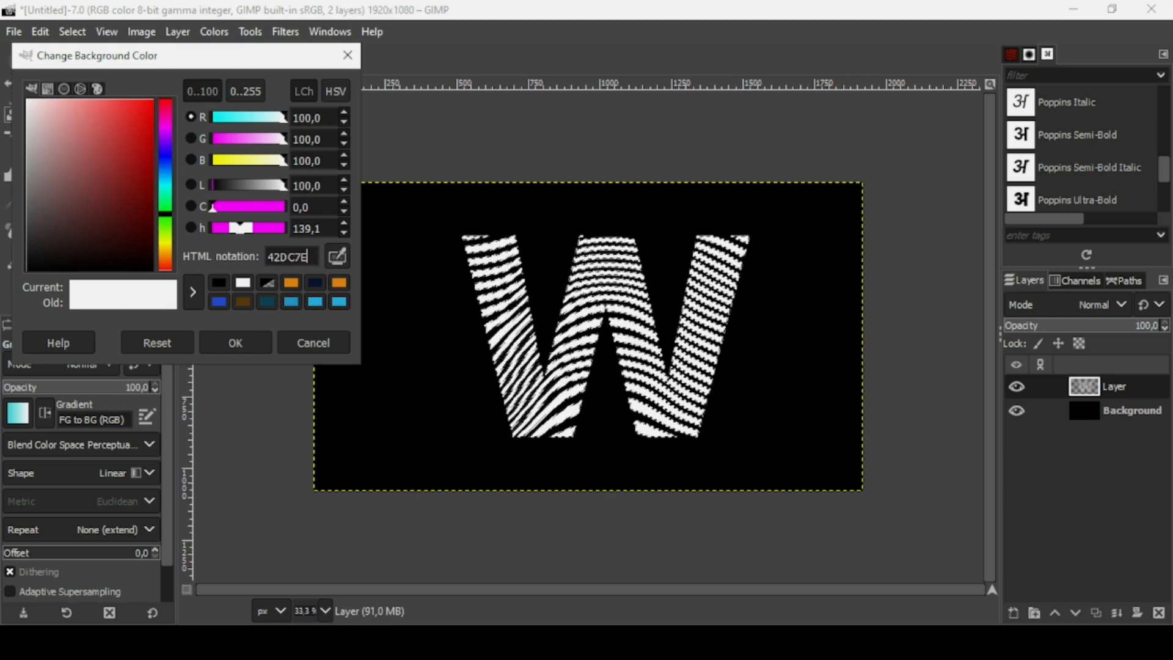
pyautogui.press('Return')
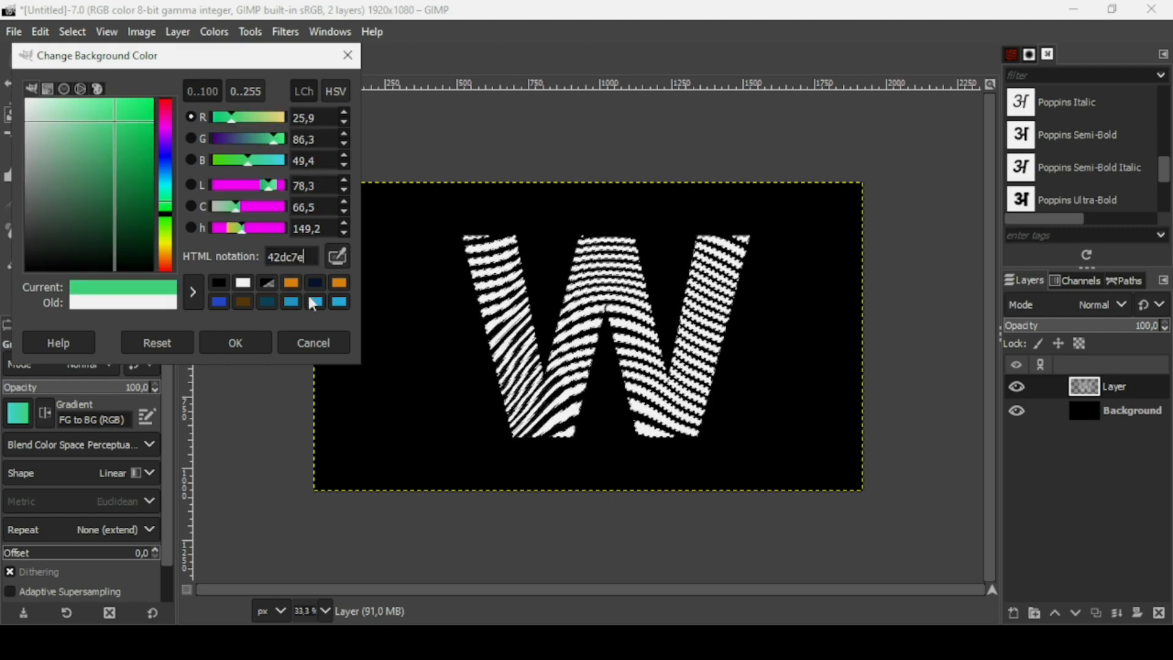
pyautogui.click(235, 344)
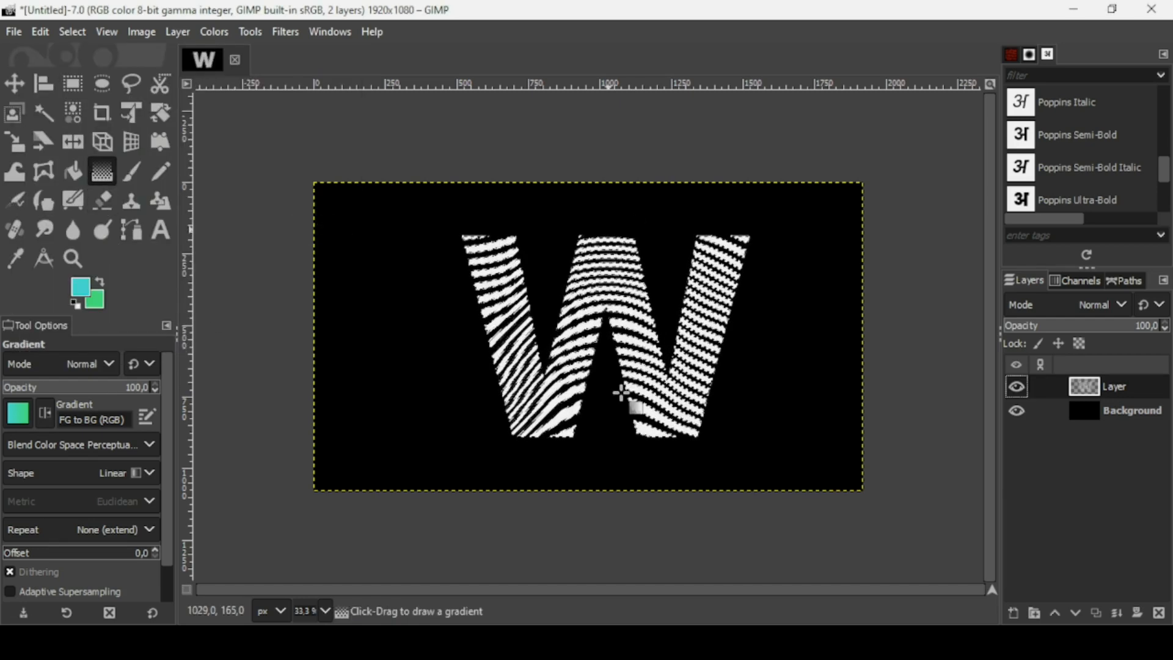
# - Fill the W's stripes with a light-blue-to-green gradient from top to bottom, then drop the selection via Select > None
pyautogui.moveTo(608, 230); pyautogui.dragTo(620, 450)
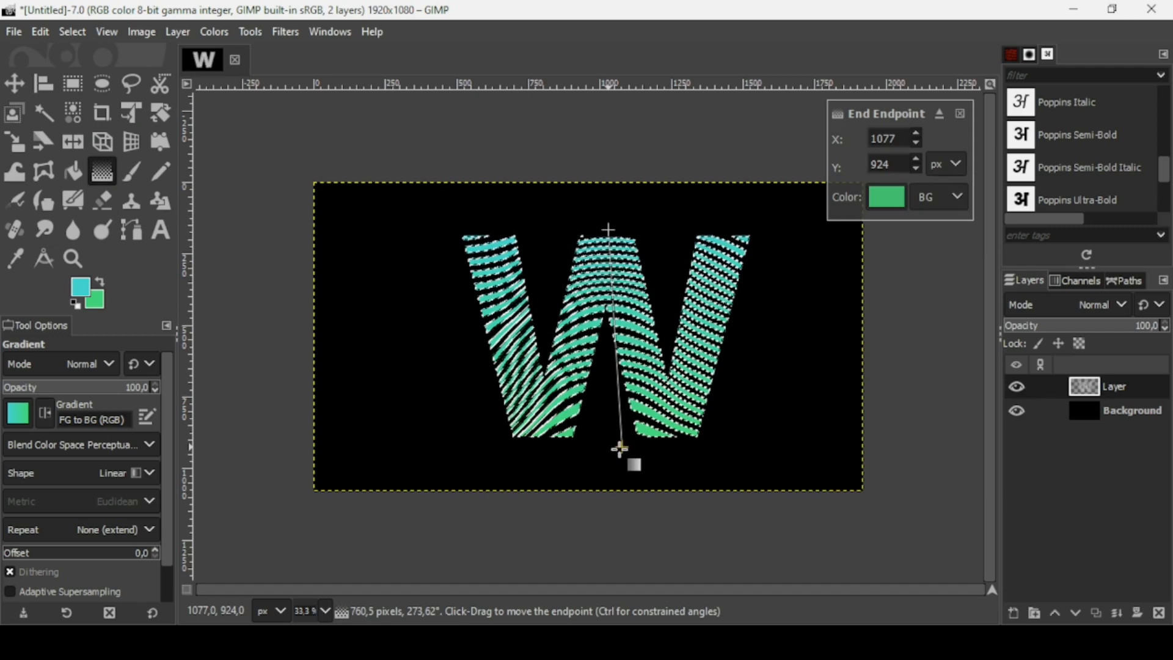
pyautogui.moveTo(620, 450); pyautogui.dragTo(617, 448)
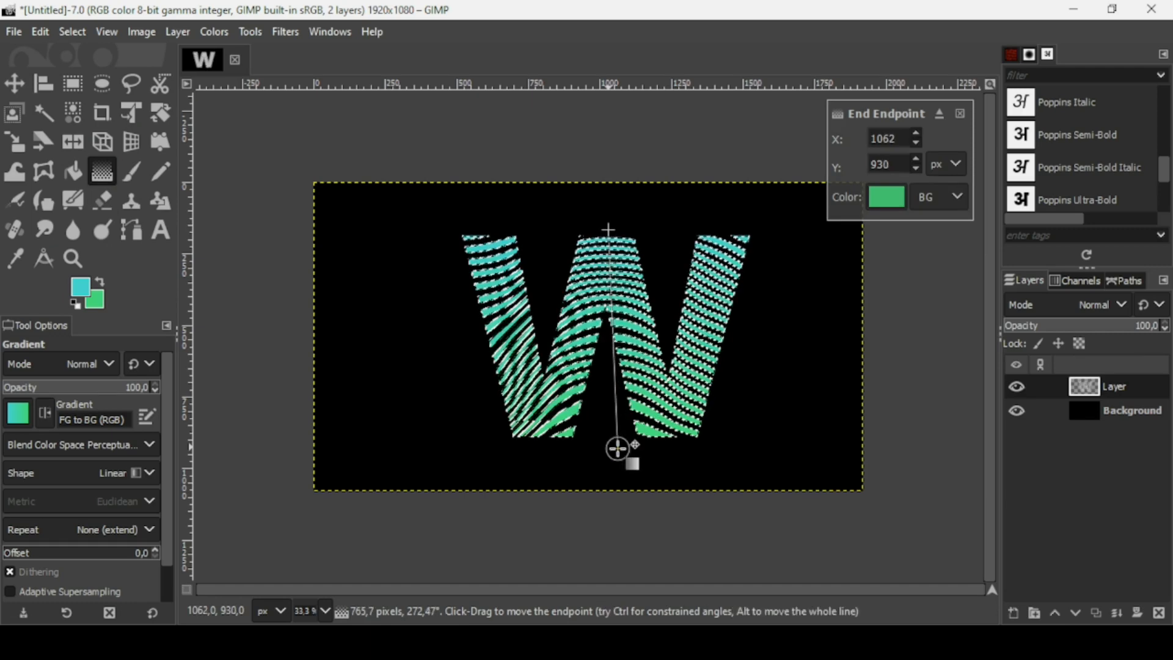
pyautogui.press('Return')
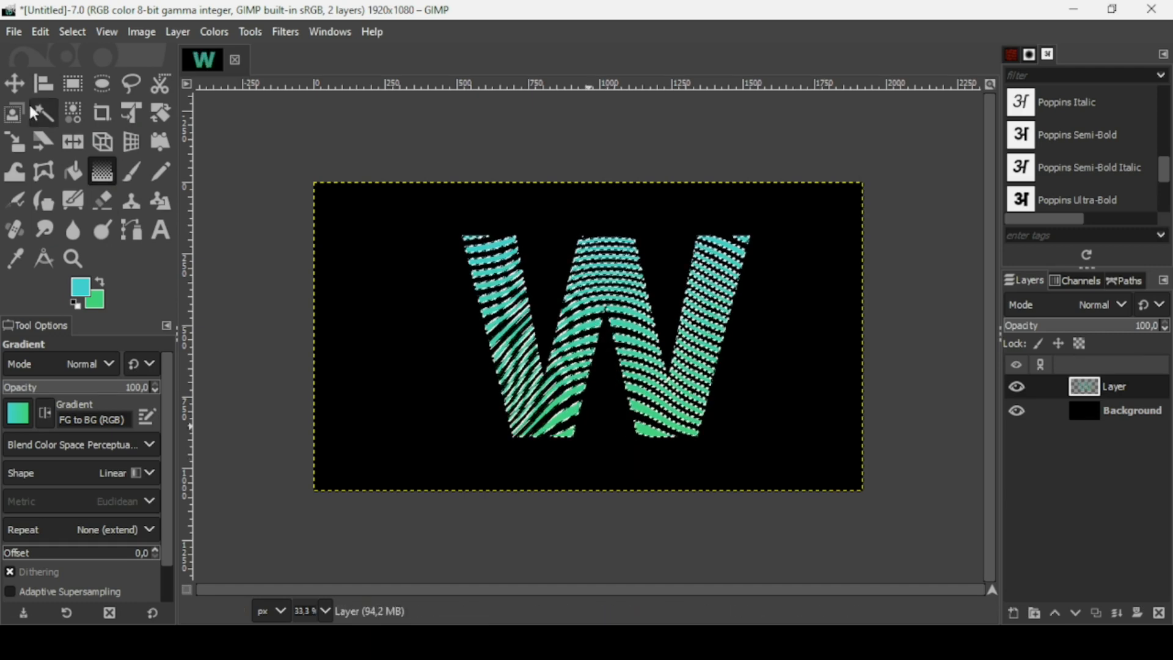
pyautogui.click(62, 27)
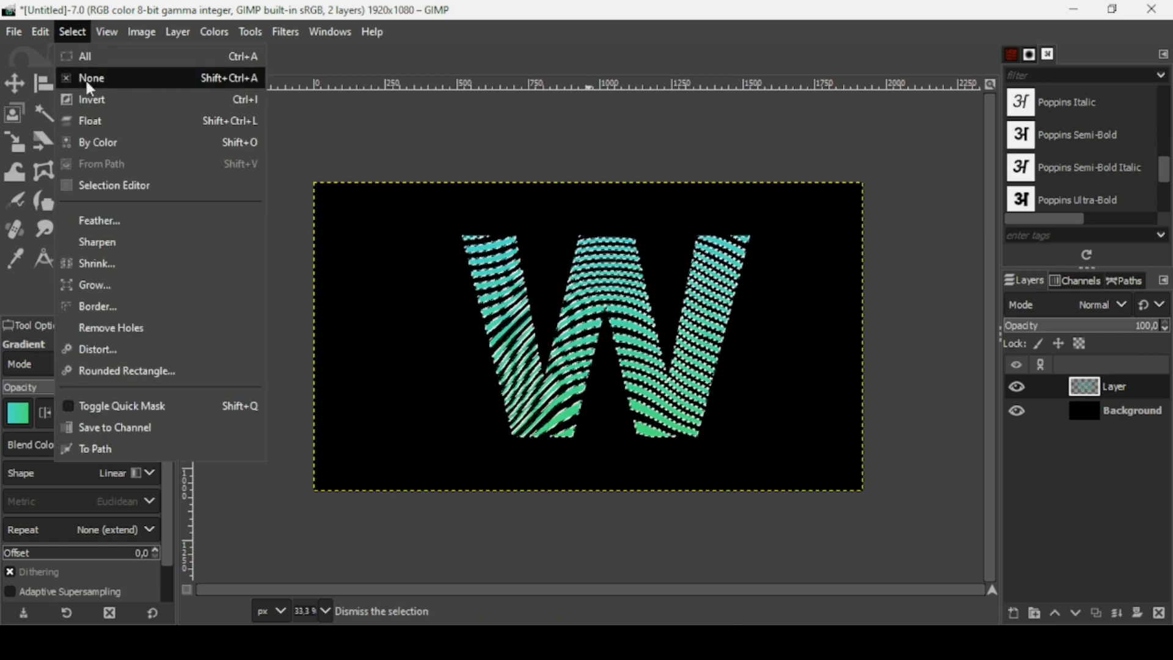
pyautogui.click(85, 78)
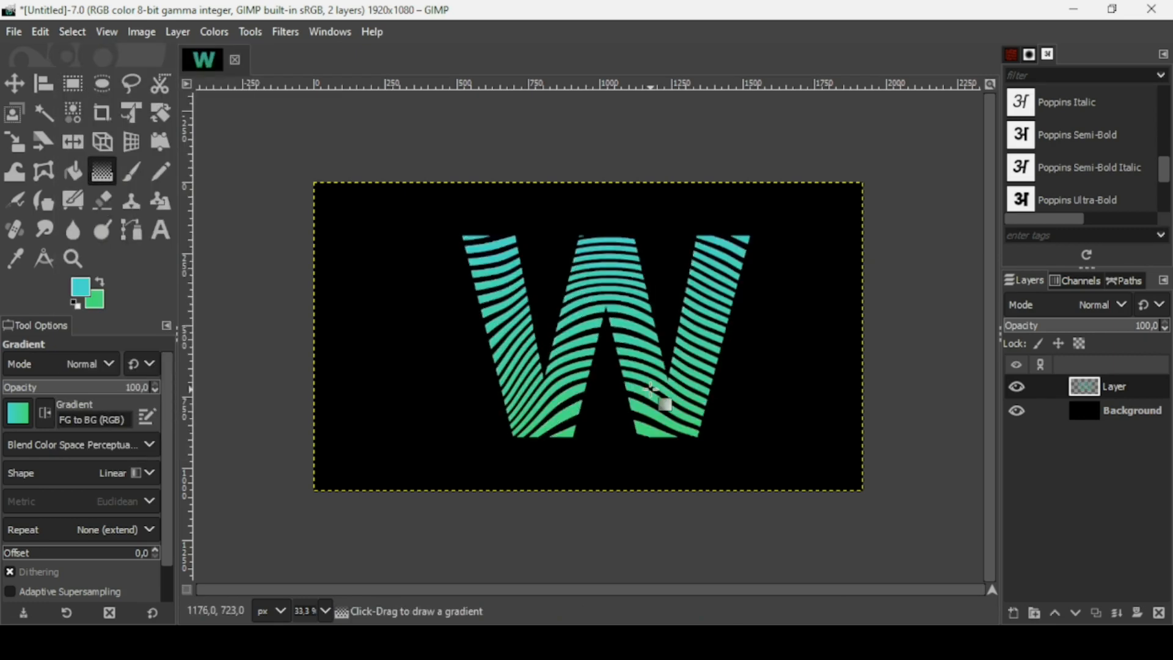